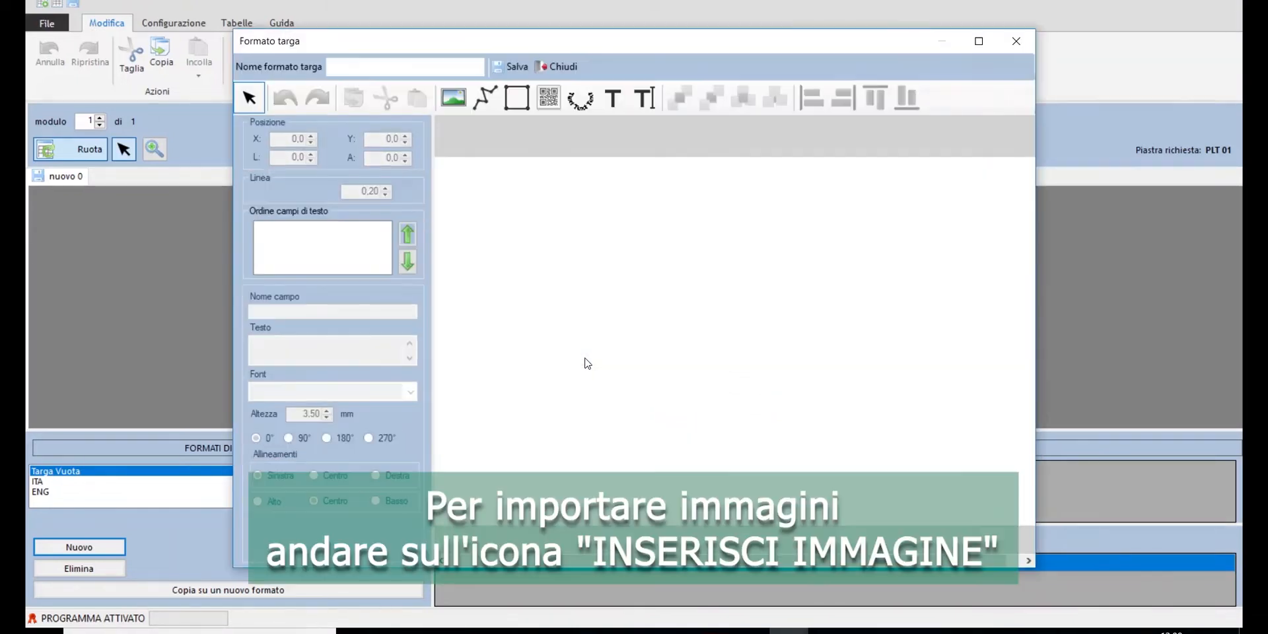
Step: Insert the image cabur logo black.jpg into the blank plate, shrink it and place it in the plate's upper-left corner
left_click(978, 47)
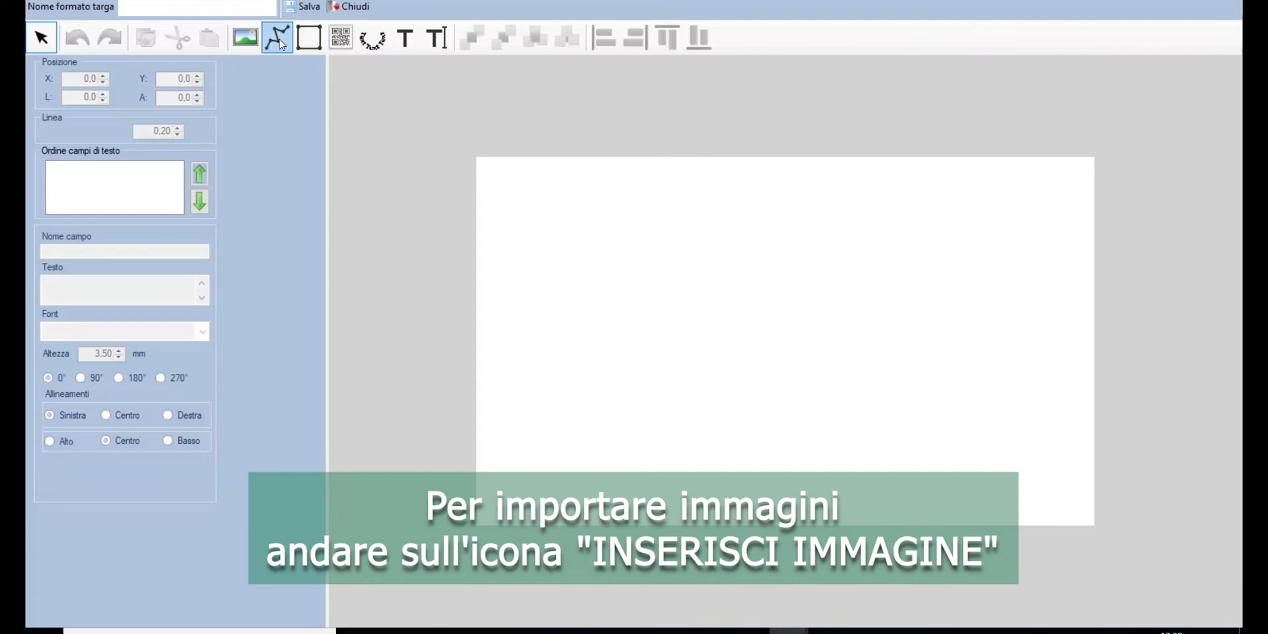
left_click(246, 40)
left_click(253, 90)
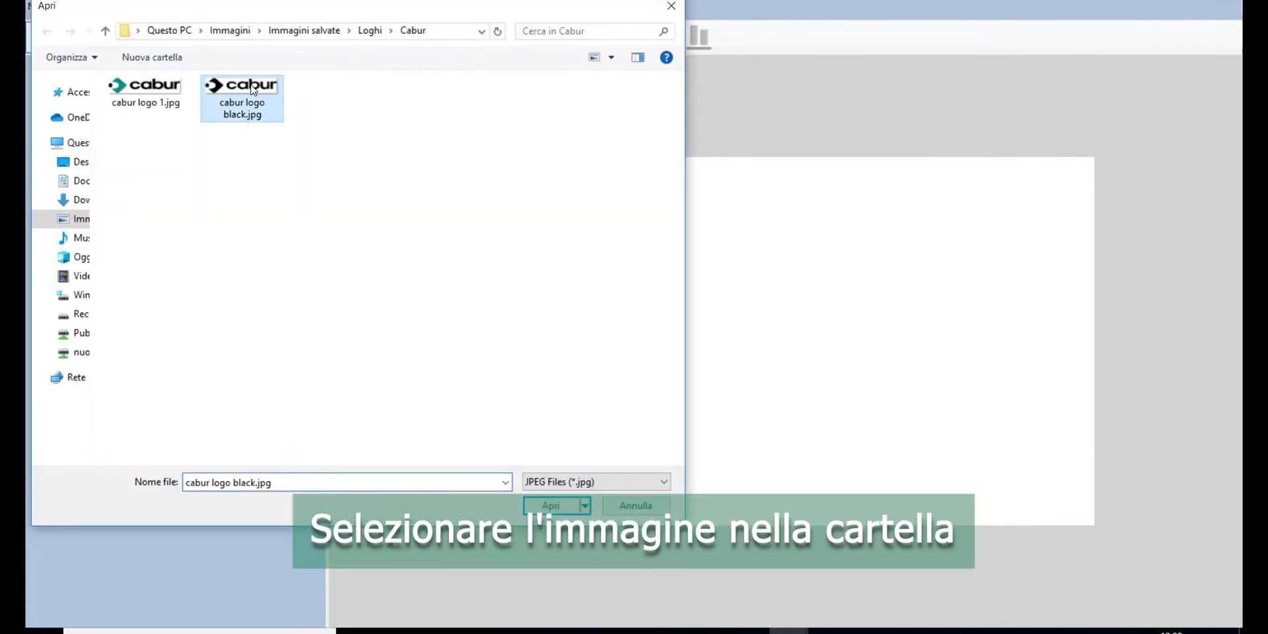
left_click(533, 505)
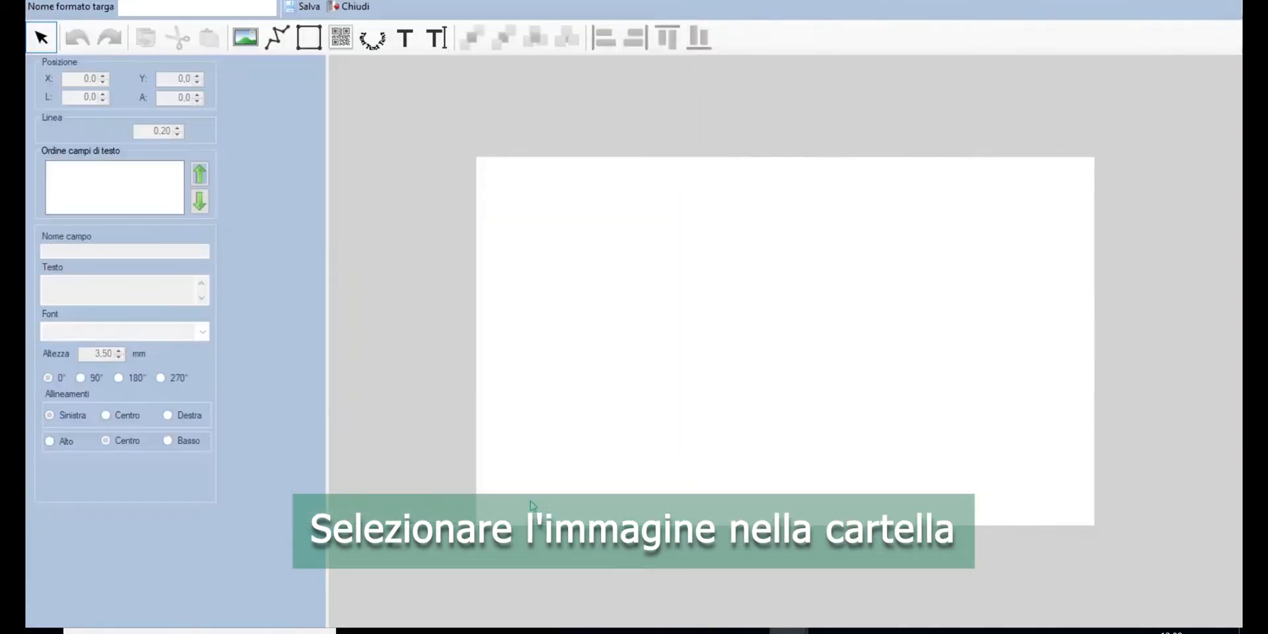
left_click(723, 369)
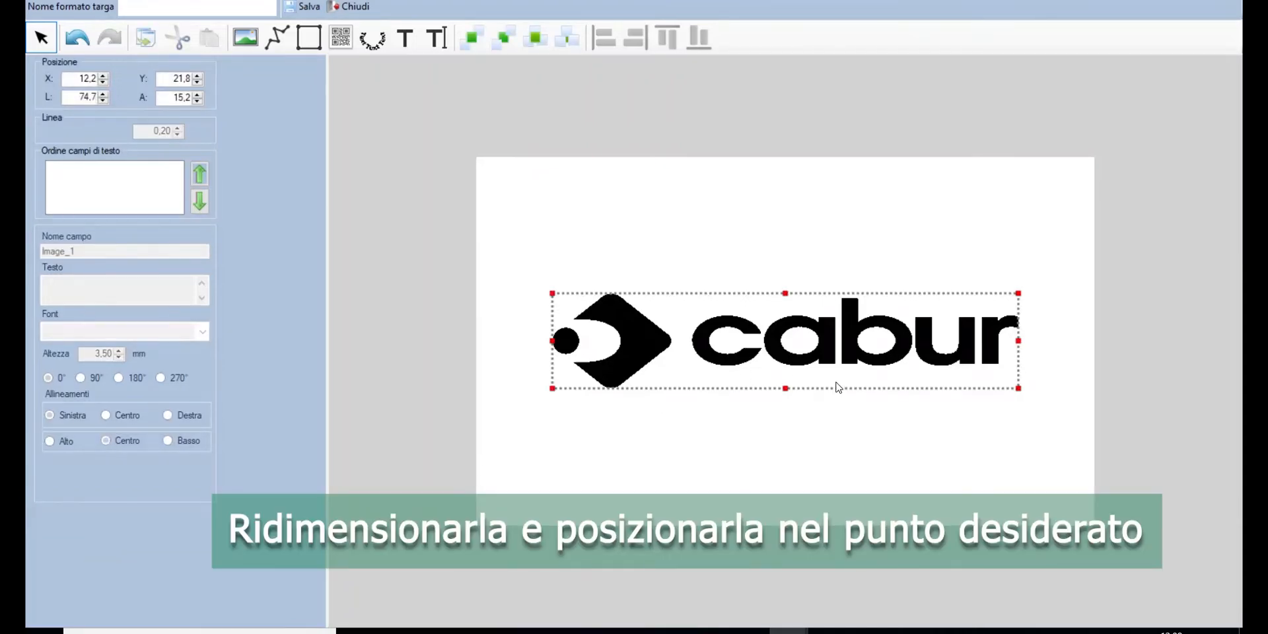
left_click_drag(1017, 388, 760, 234)
left_click(742, 374)
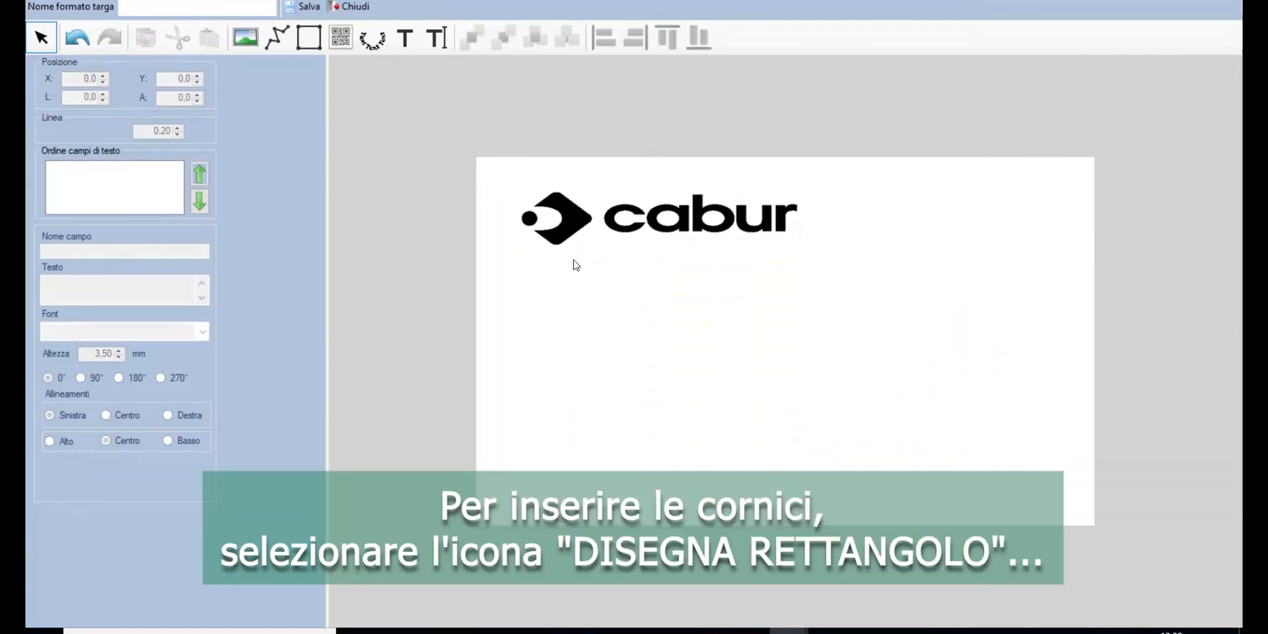
Step: Draw a rectangular frame about 94 wide and 54 high just inside the plate's edges, enclosing the logo
left_click(308, 39)
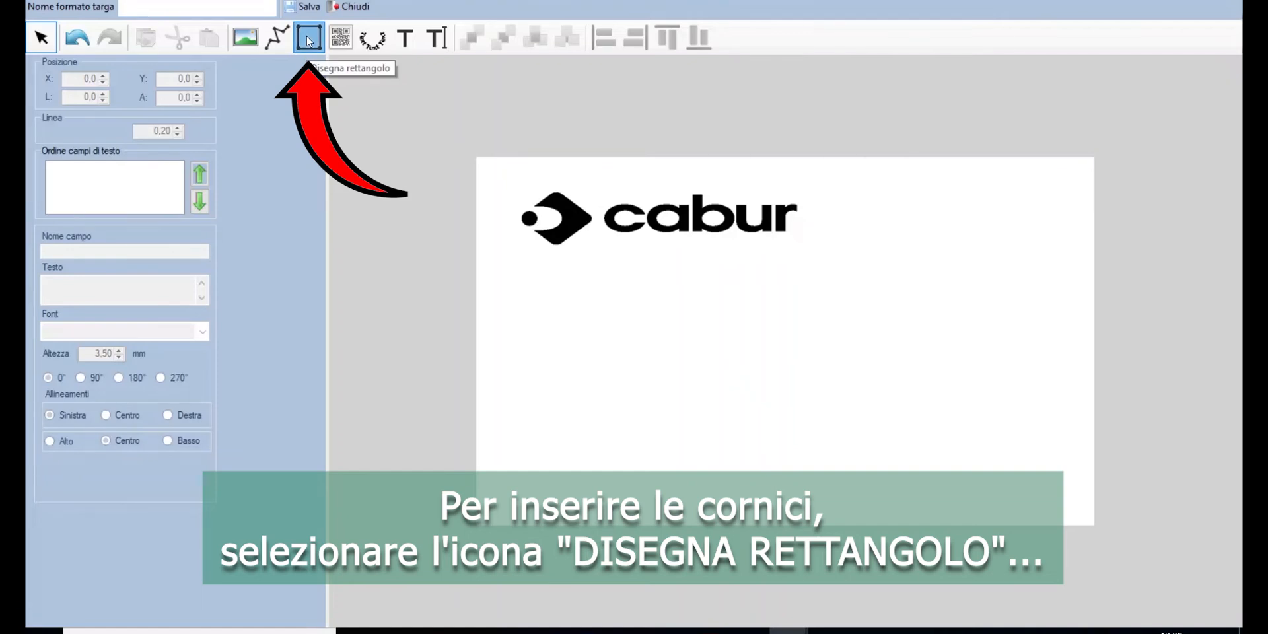
left_click(494, 170)
mouse_move(597, 243)
left_mouse_down()
mouse_move(894, 444)
mouse_move(1084, 513)
left_mouse_up()
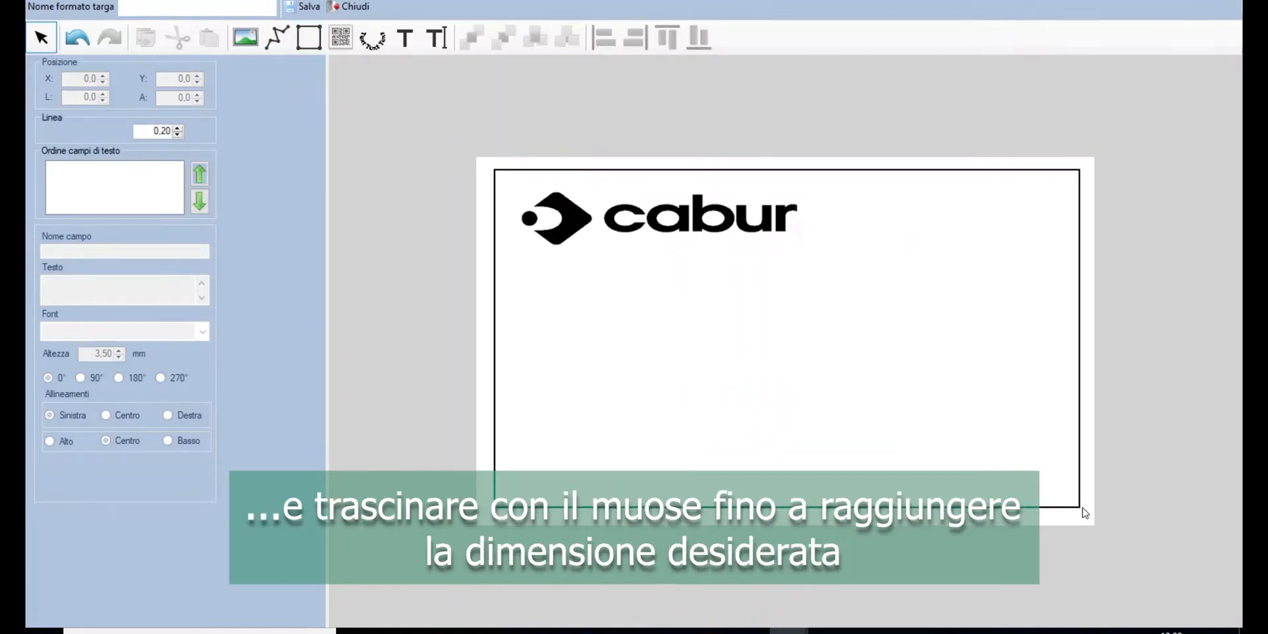
left_click(1084, 510)
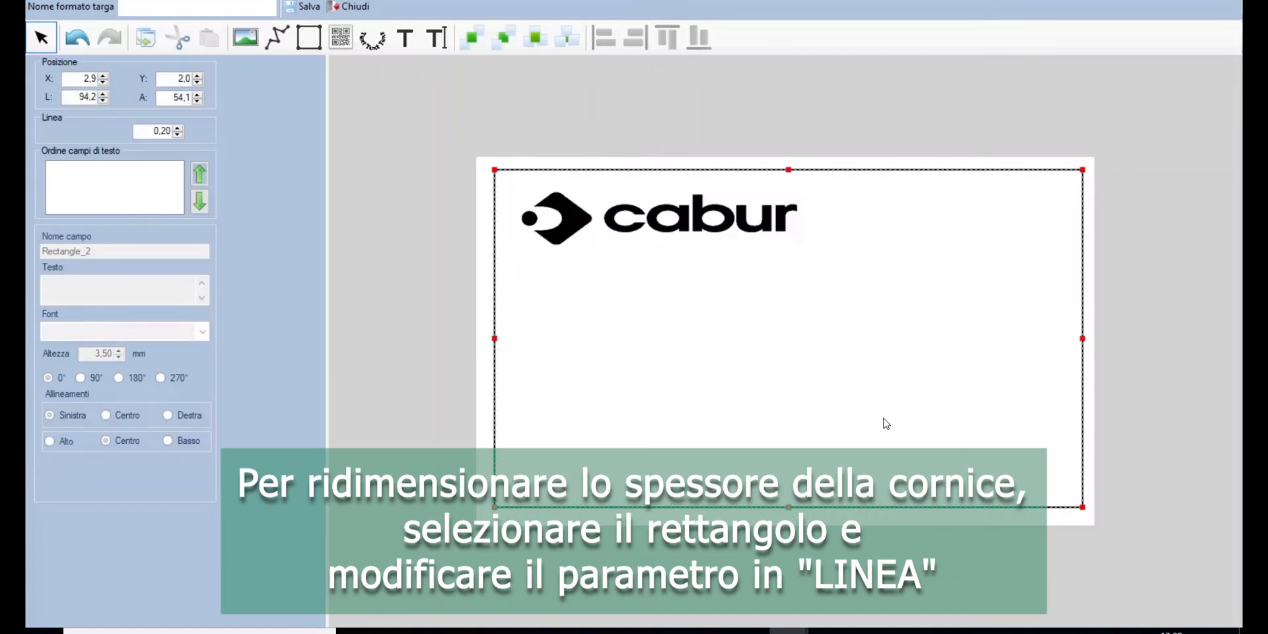
Step: Set the line thickness of the rectangular frame to 1
left_click_drag(151, 131, 176, 130)
type("1")
key("Return")
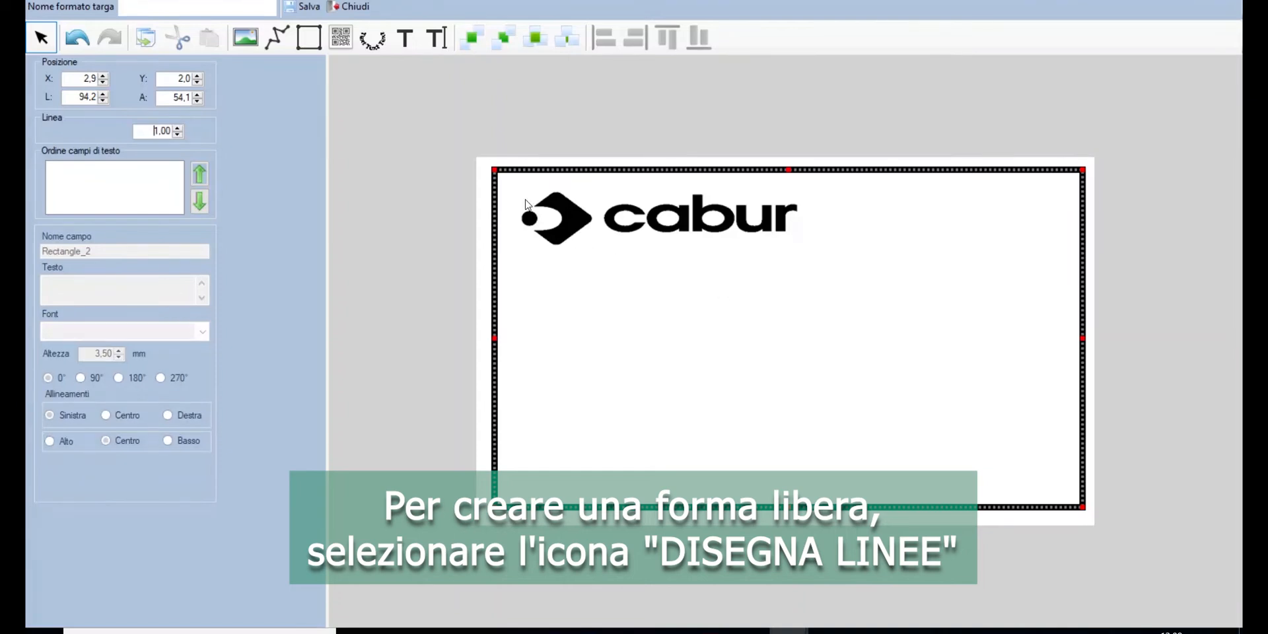
Step: Draw a free-form polyline about 68 wide and 22 high below the logo, with diagonal, horizontal and vertical segments
left_click(270, 41)
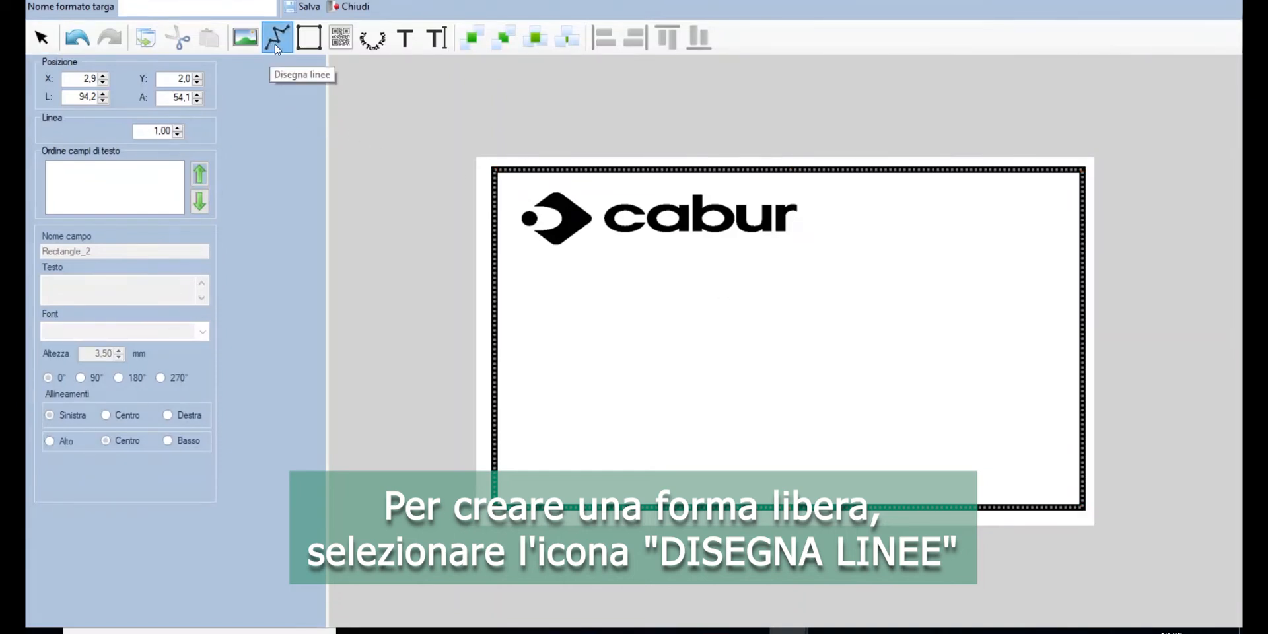
mouse_move(561, 387)
left_mouse_down()
mouse_move(680, 294)
mouse_move(766, 395)
mouse_move(962, 396)
mouse_move(981, 389)
mouse_move(986, 264)
left_mouse_up()
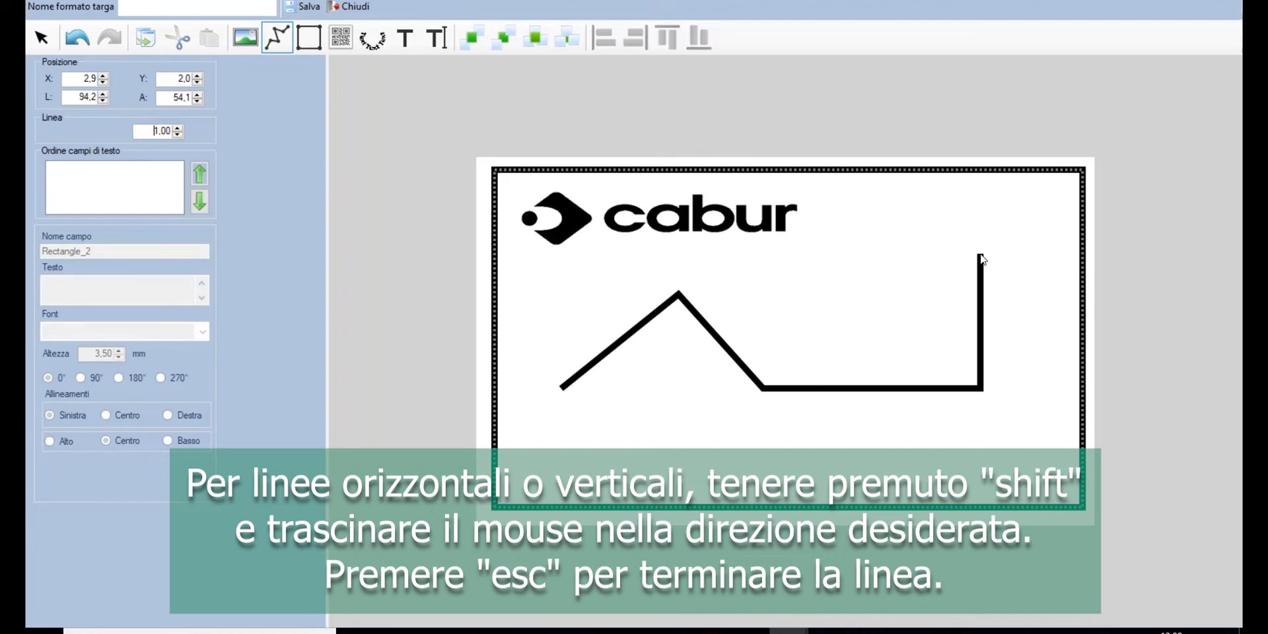
key("Escape")
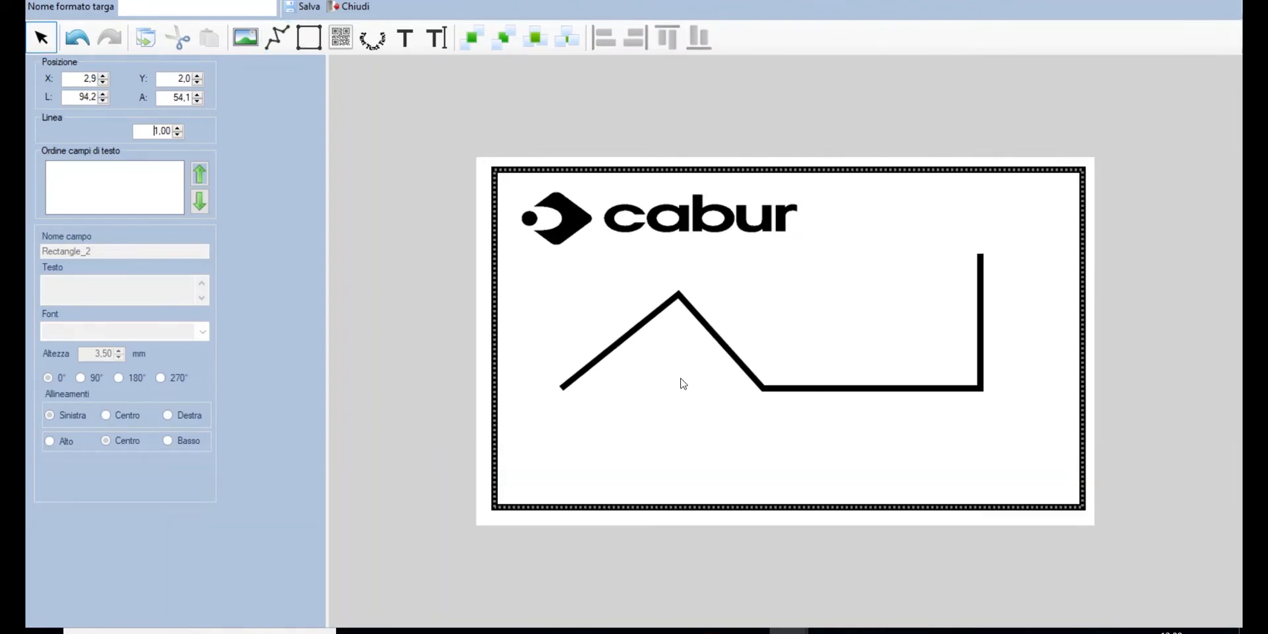
Step: Delete the free-form polyline below the logo
left_click(660, 368)
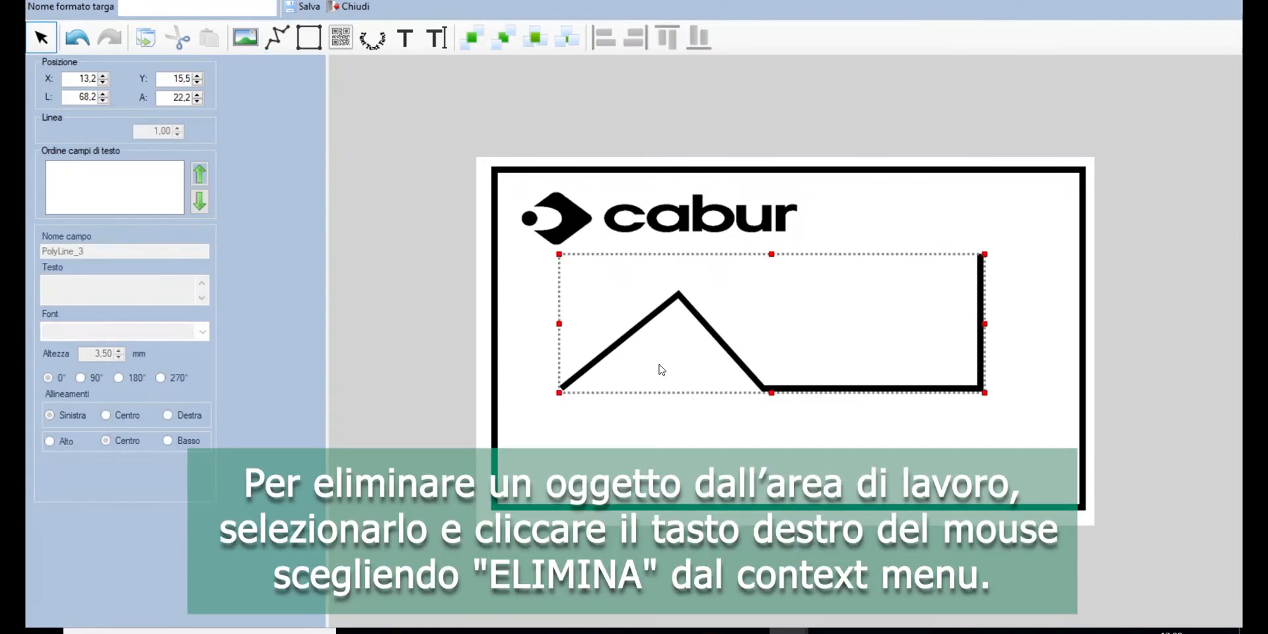
right_click(659, 365)
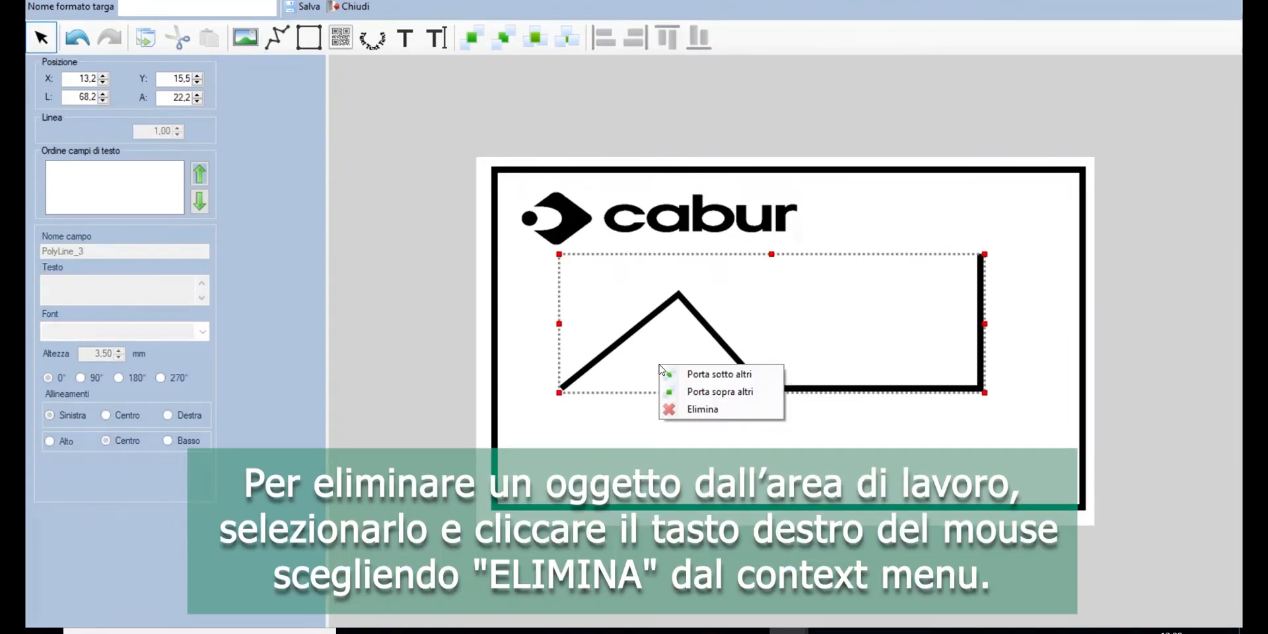
left_click(702, 410)
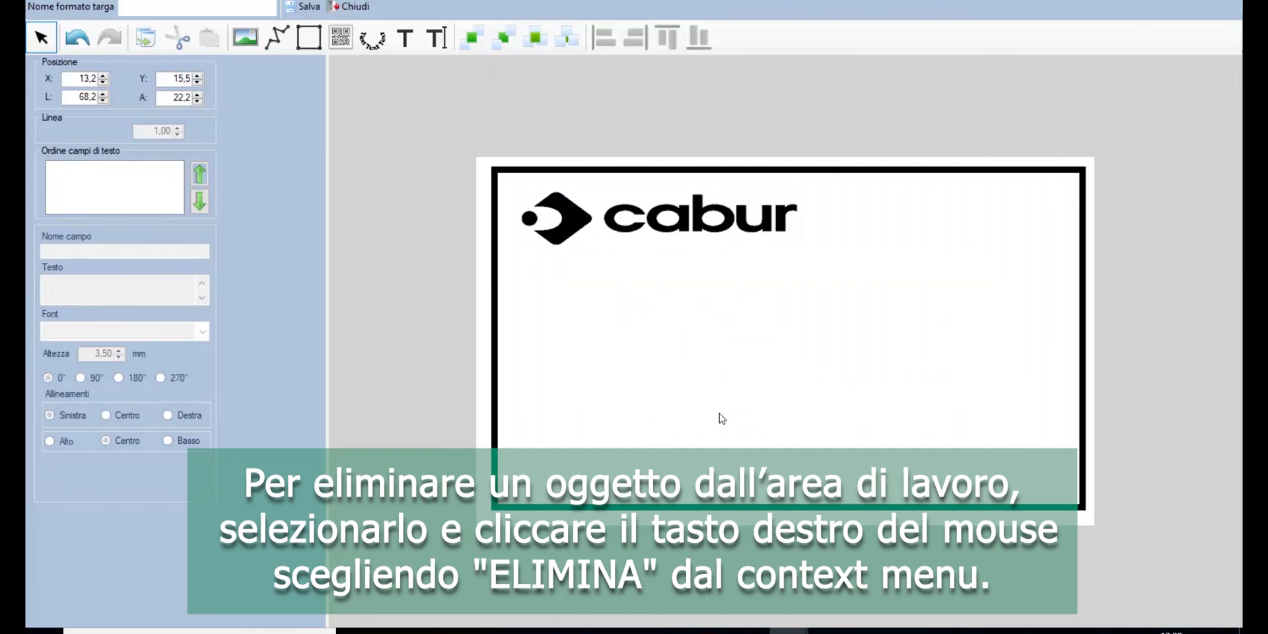
left_click(343, 48)
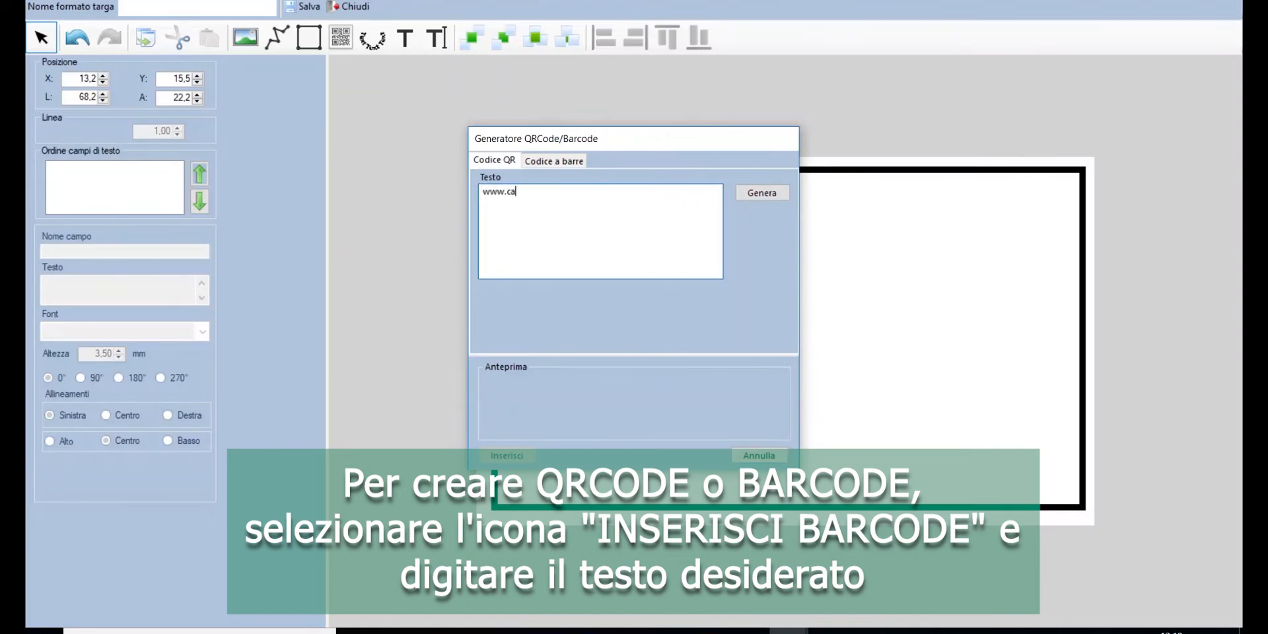
type("www.cabur.it")
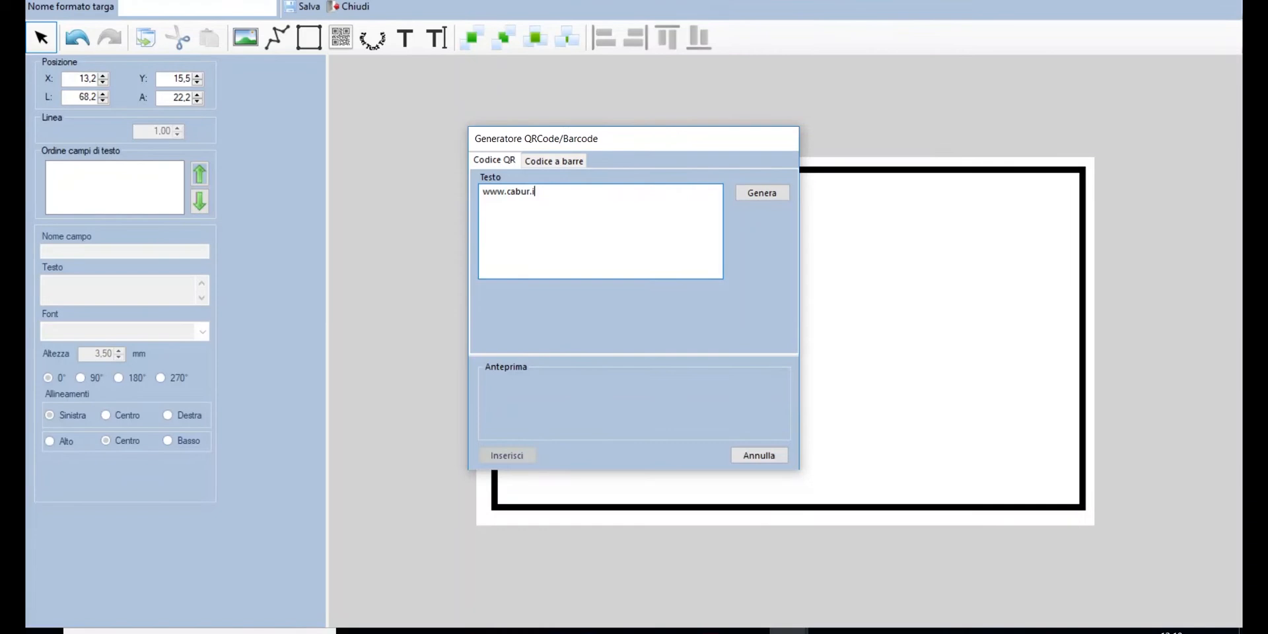
left_click(763, 194)
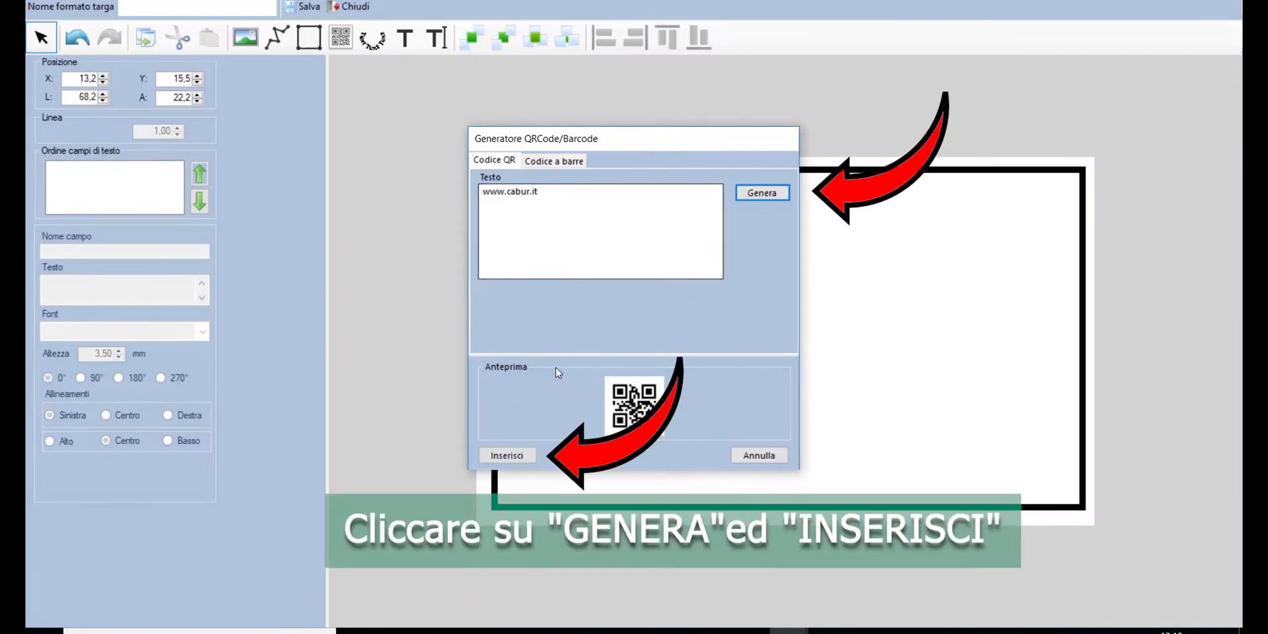
left_click(507, 455)
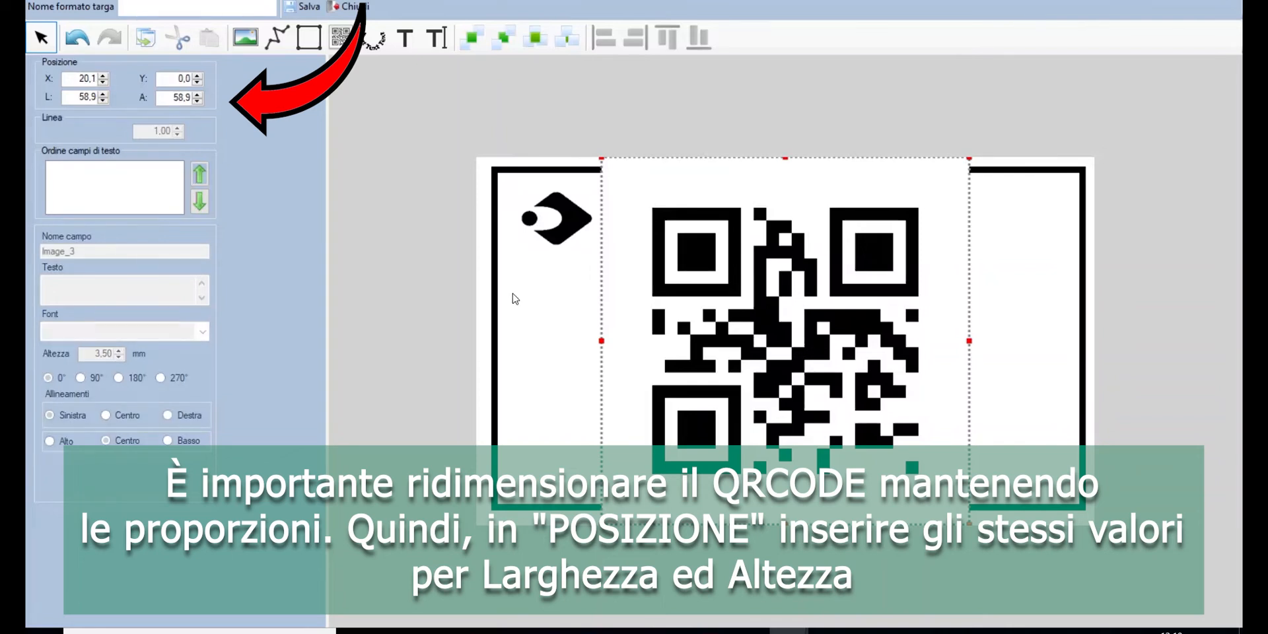
Step: Resize the QR code to width 20 and height 20, and move it to the frame's lower-left area
left_click_drag(79, 97, 99, 97)
type("20")
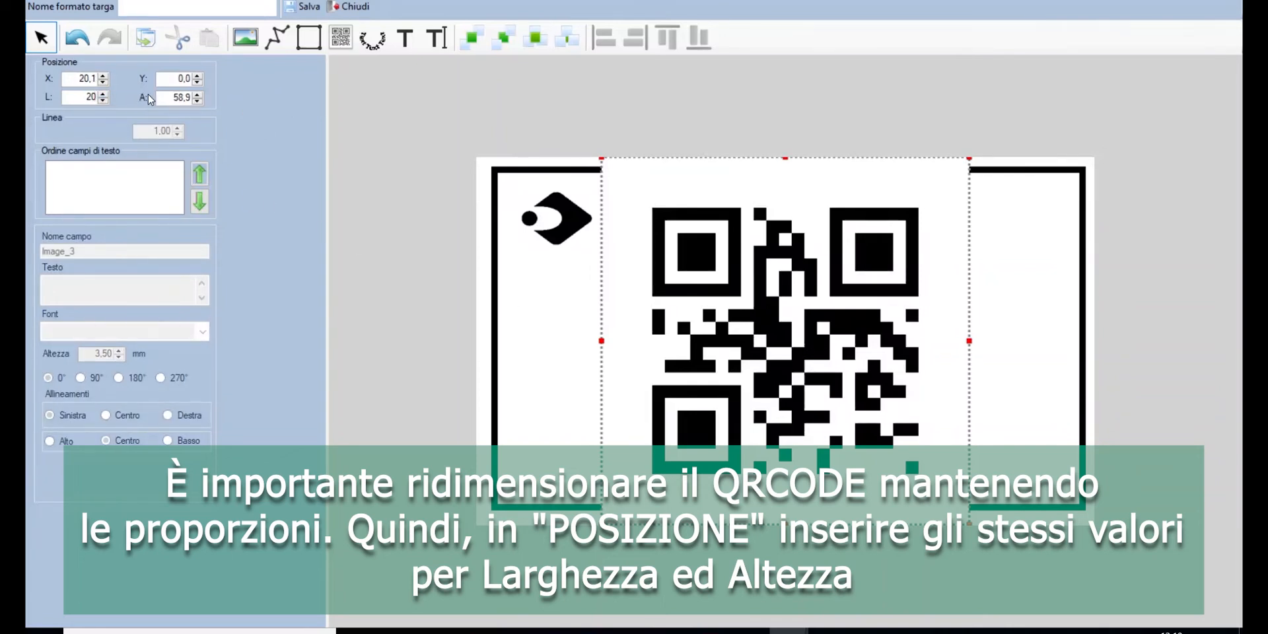
left_click_drag(165, 97, 188, 97)
type("20")
key("Return")
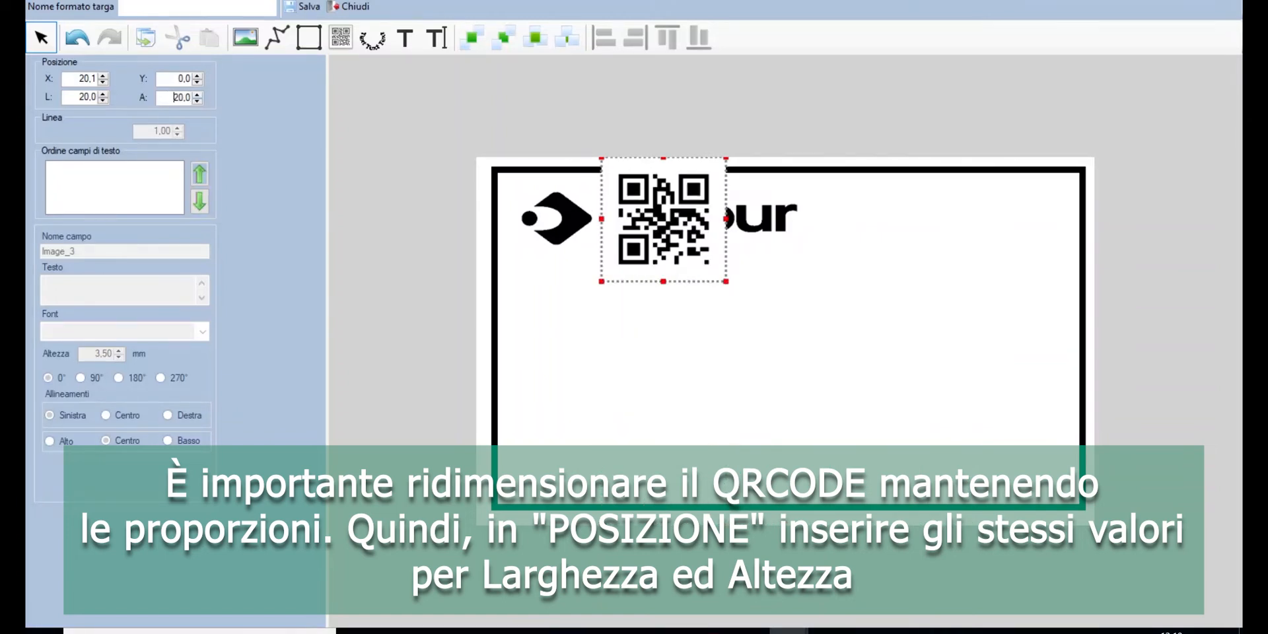
left_click_drag(653, 220, 594, 416)
left_click(767, 418)
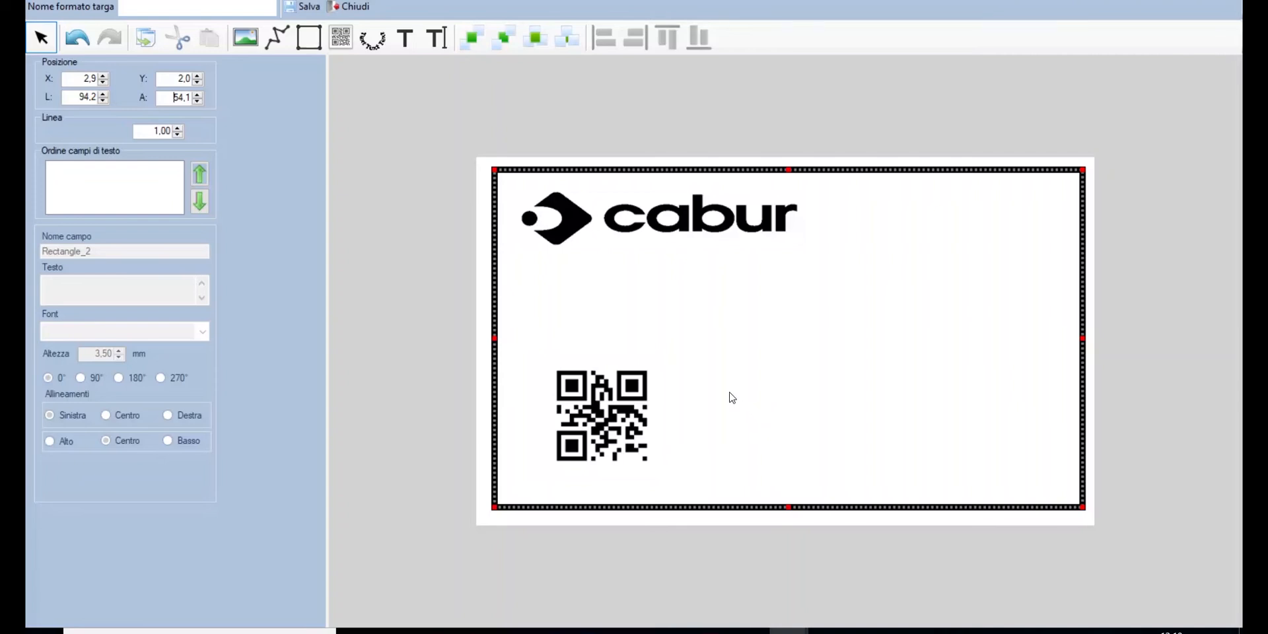
Step: Insert a fixed-text label about 28 wide and 6 high below the logo, using the font FontJet 1
left_click(412, 39)
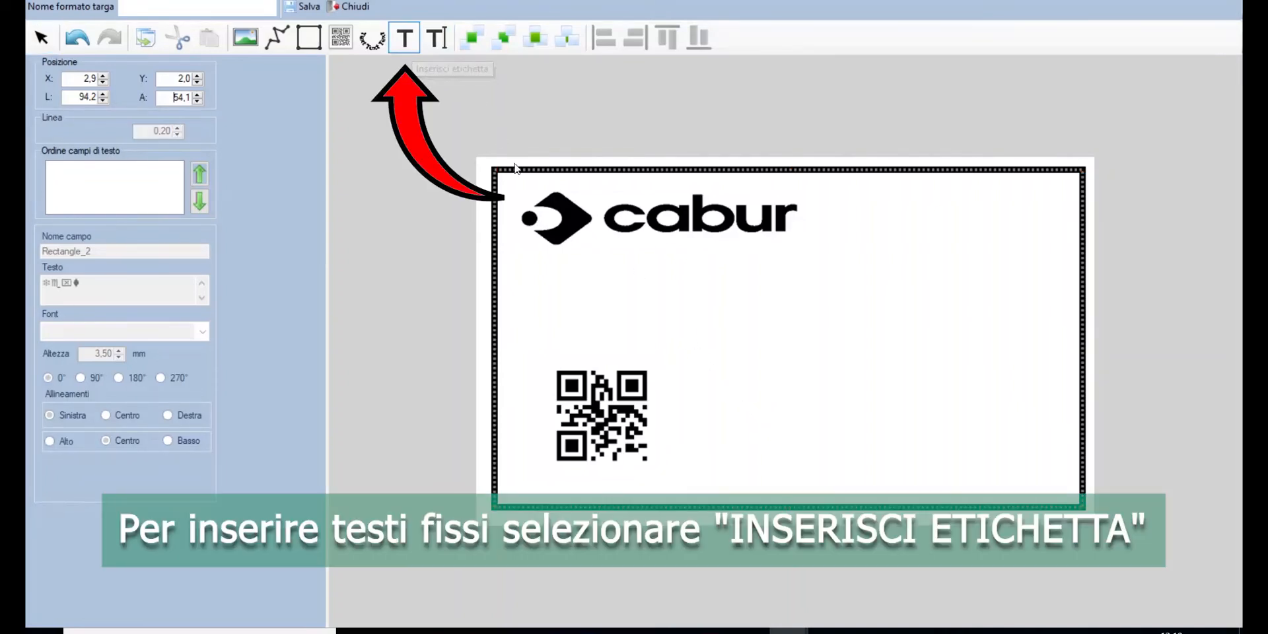
left_click_drag(562, 270, 739, 304)
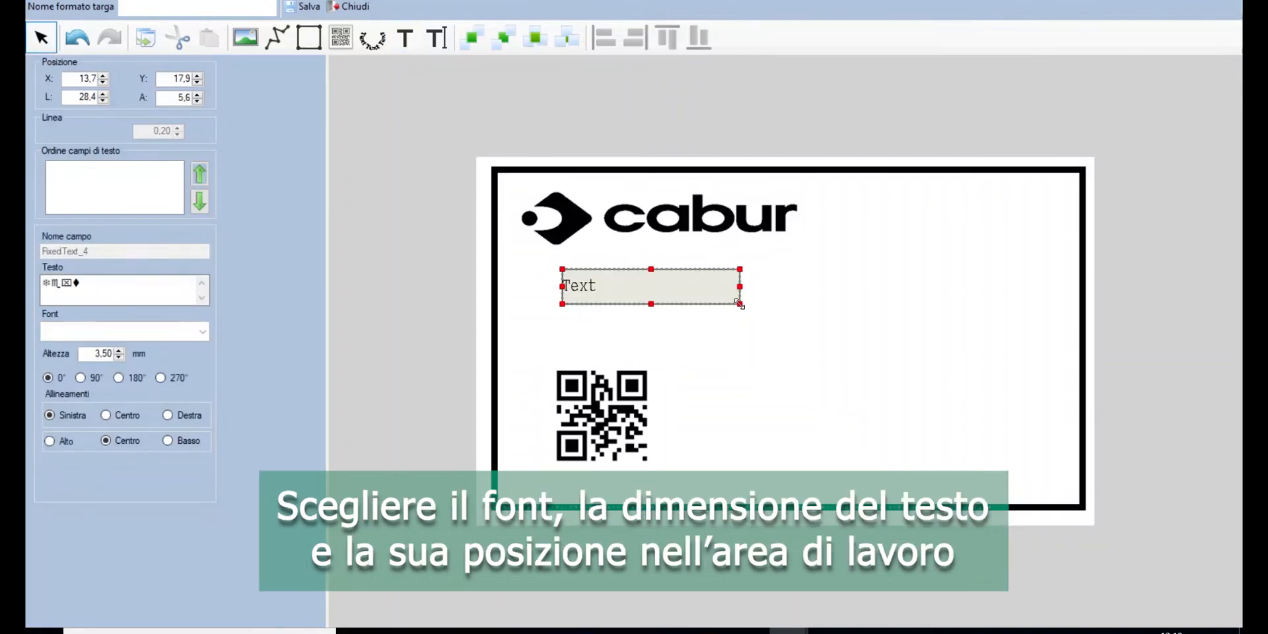
left_click(205, 333)
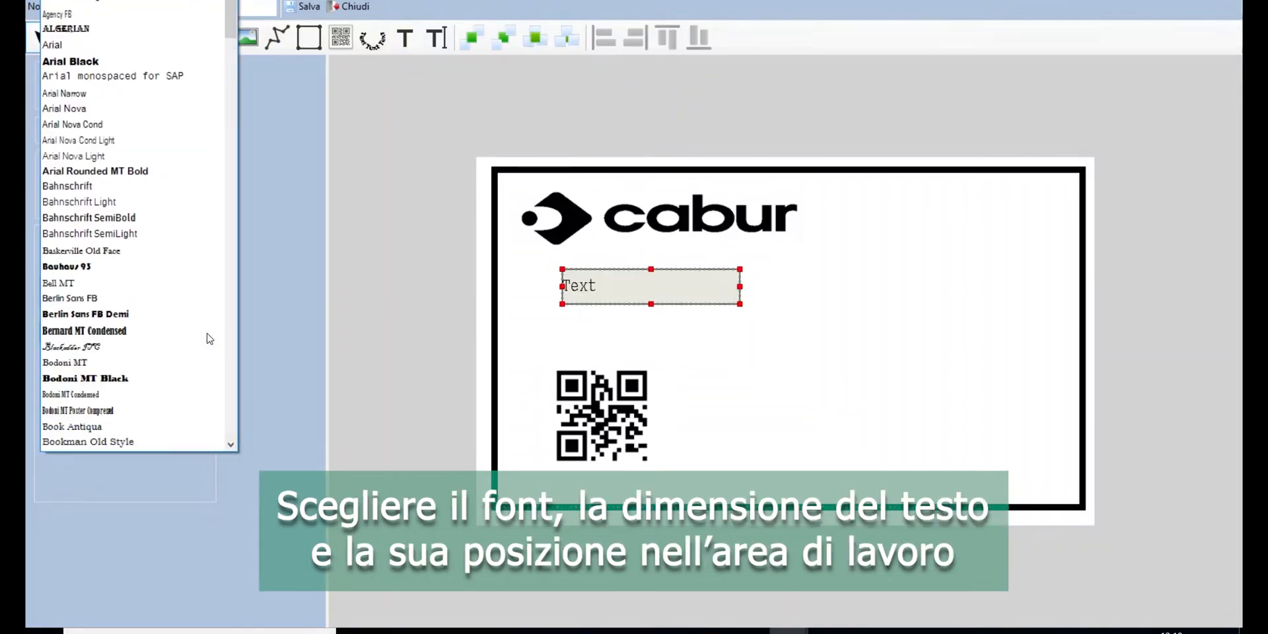
scroll(207, 334, "down", 20)
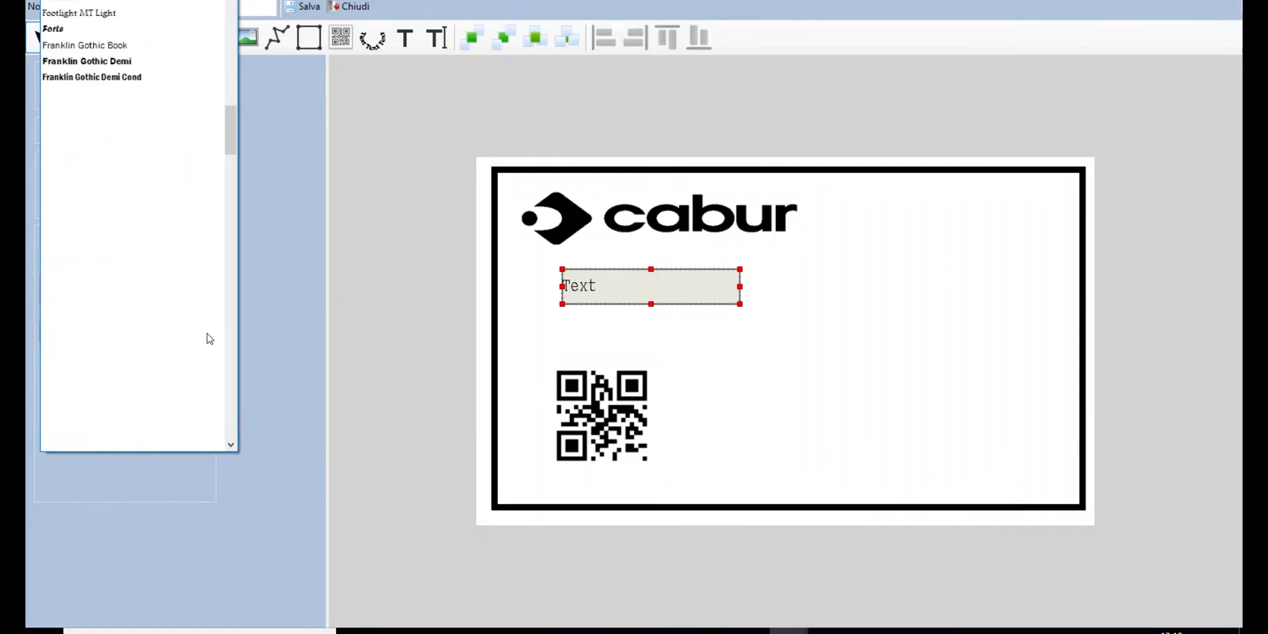
left_click(98, 1)
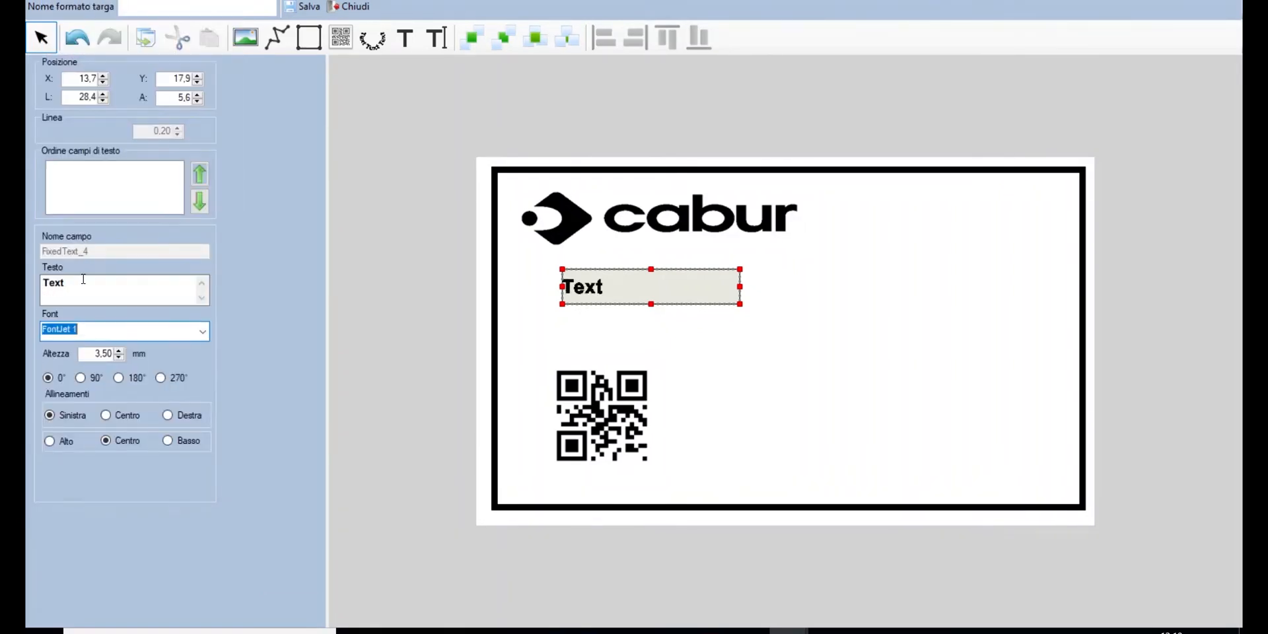
Step: Try centre and right horizontal alignment on the fixed-text label, returning it to left alignment
left_click(119, 416)
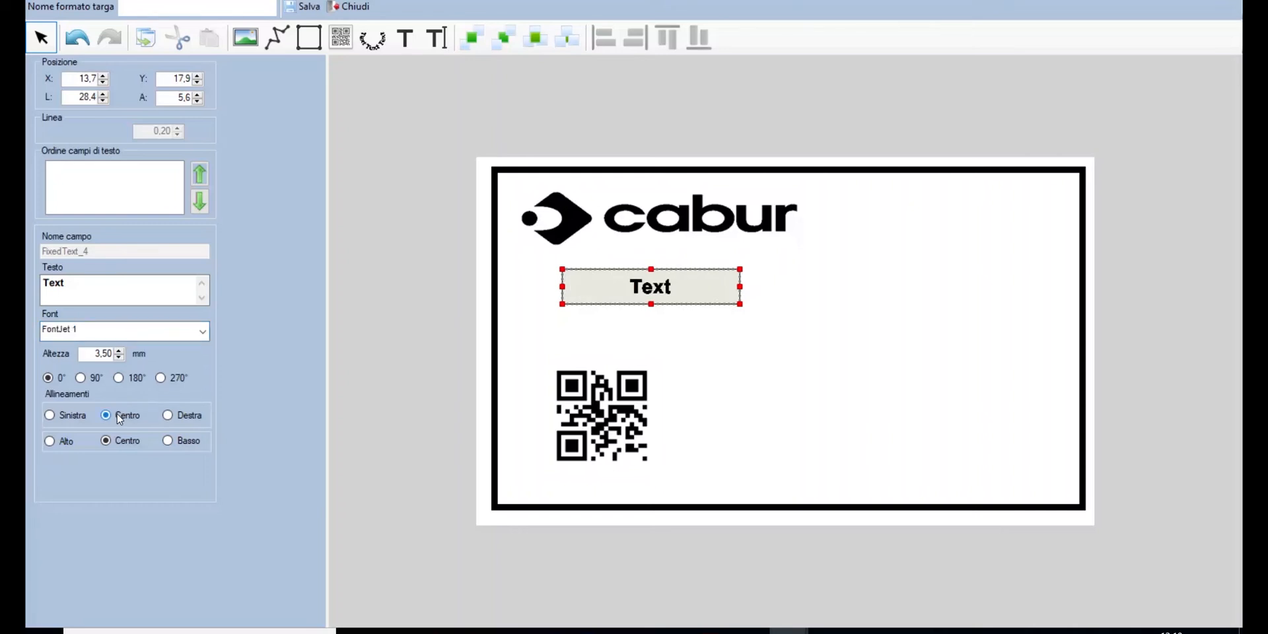
left_click(182, 418)
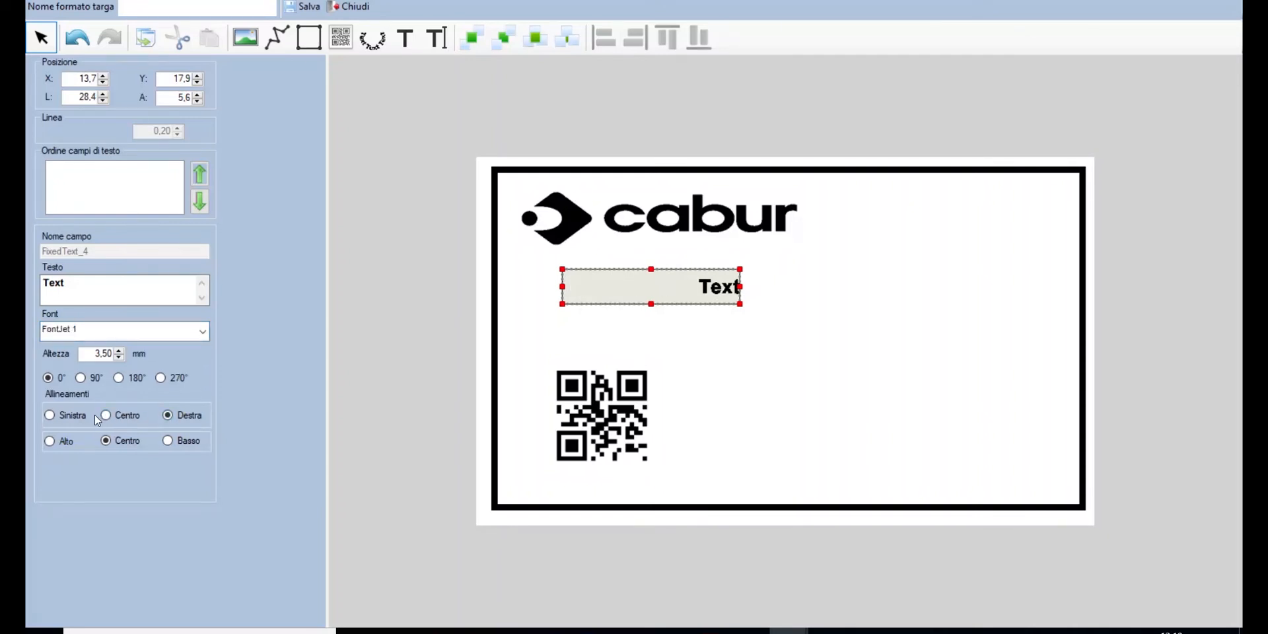
left_click(78, 415)
Step: Replace the fixed label's text with "matricola:"
left_click(83, 289)
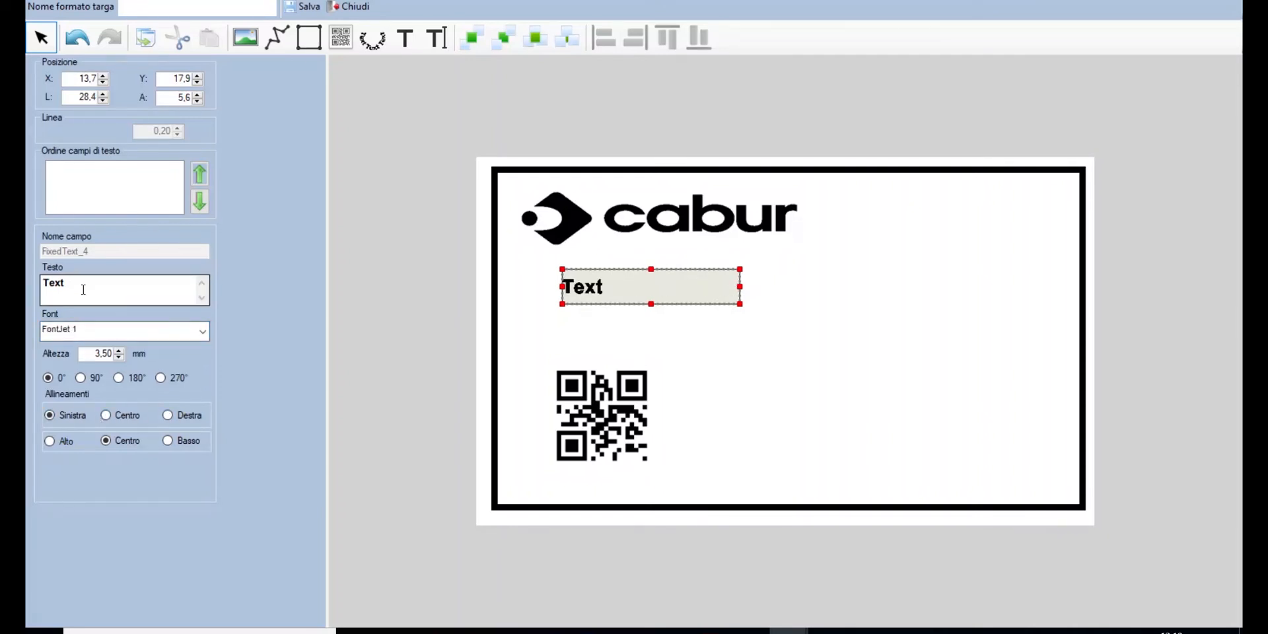
key("BackSpace")
key("BackSpace")
key("BackSpace")
key("BackSpace")
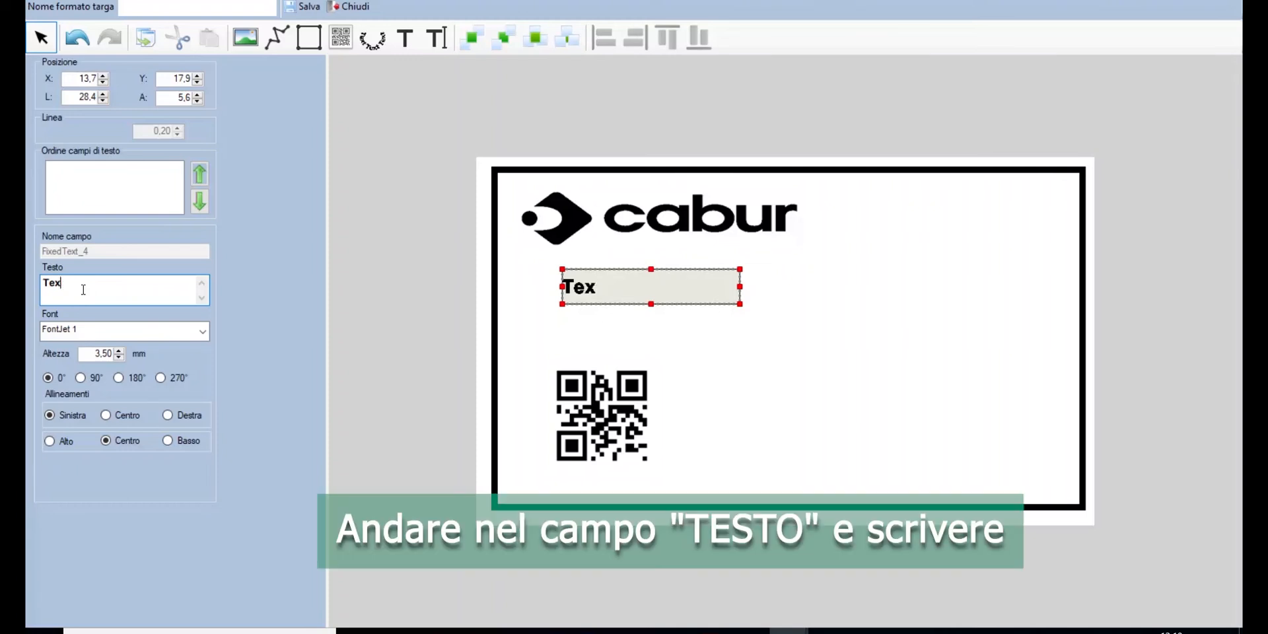
type("matricola:")
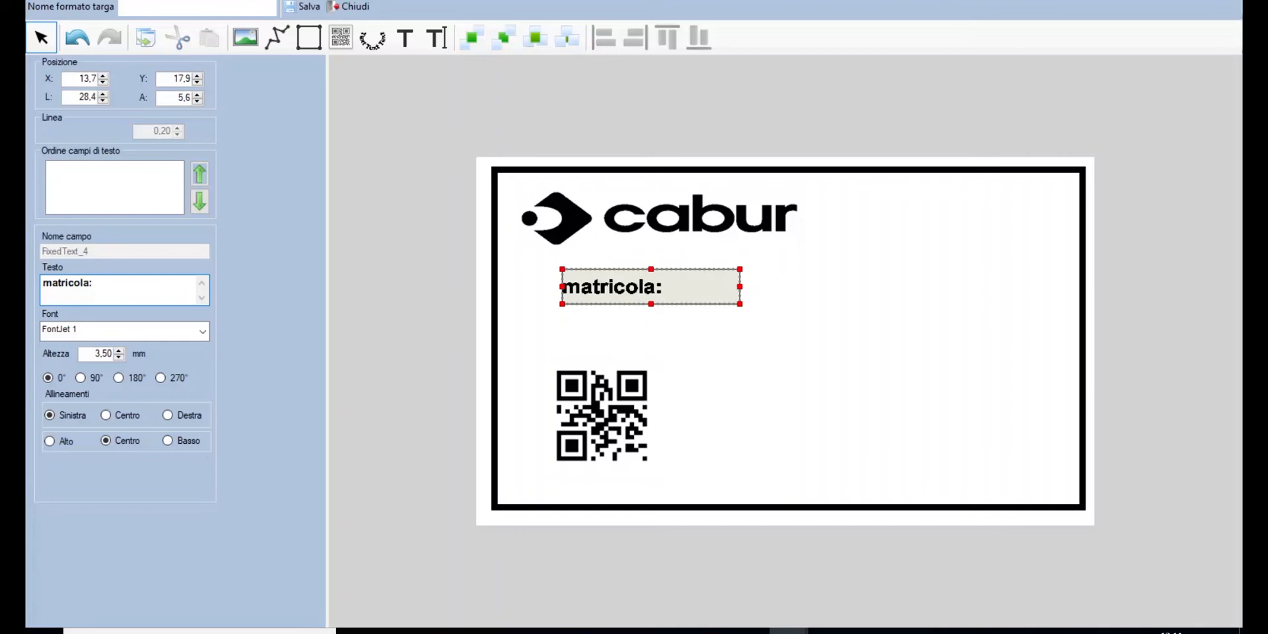
left_click(719, 379)
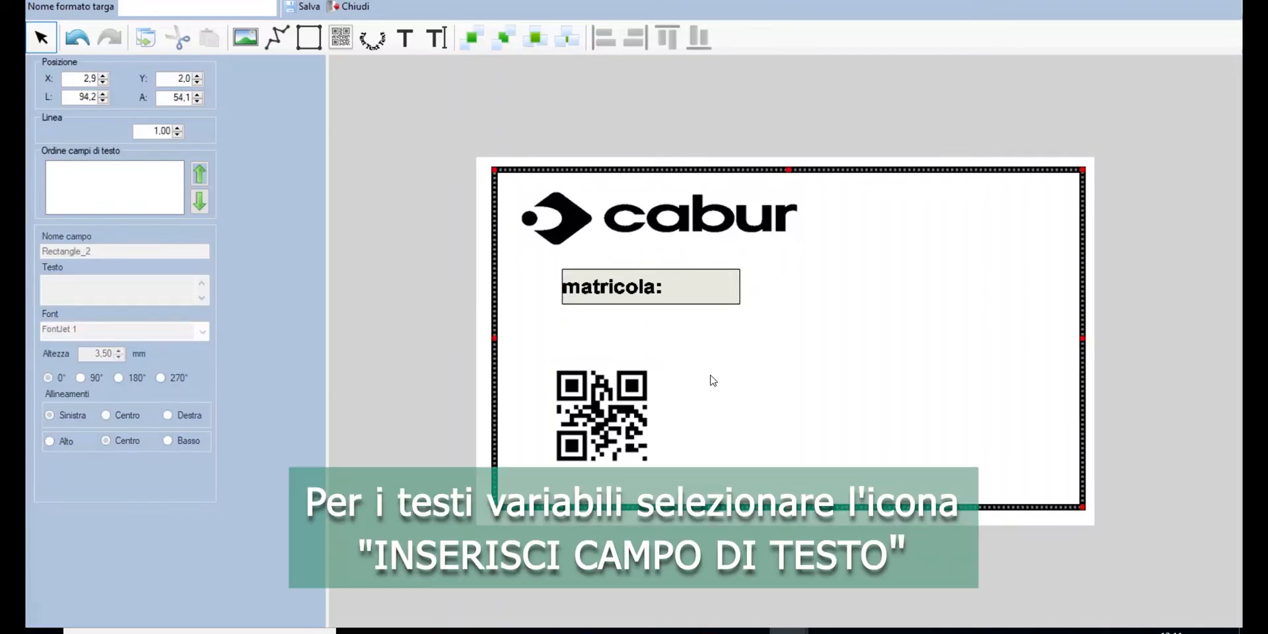
Step: Insert a variable text field about 28 wide and 6 high to the right of the "matricola:" label
left_click(436, 39)
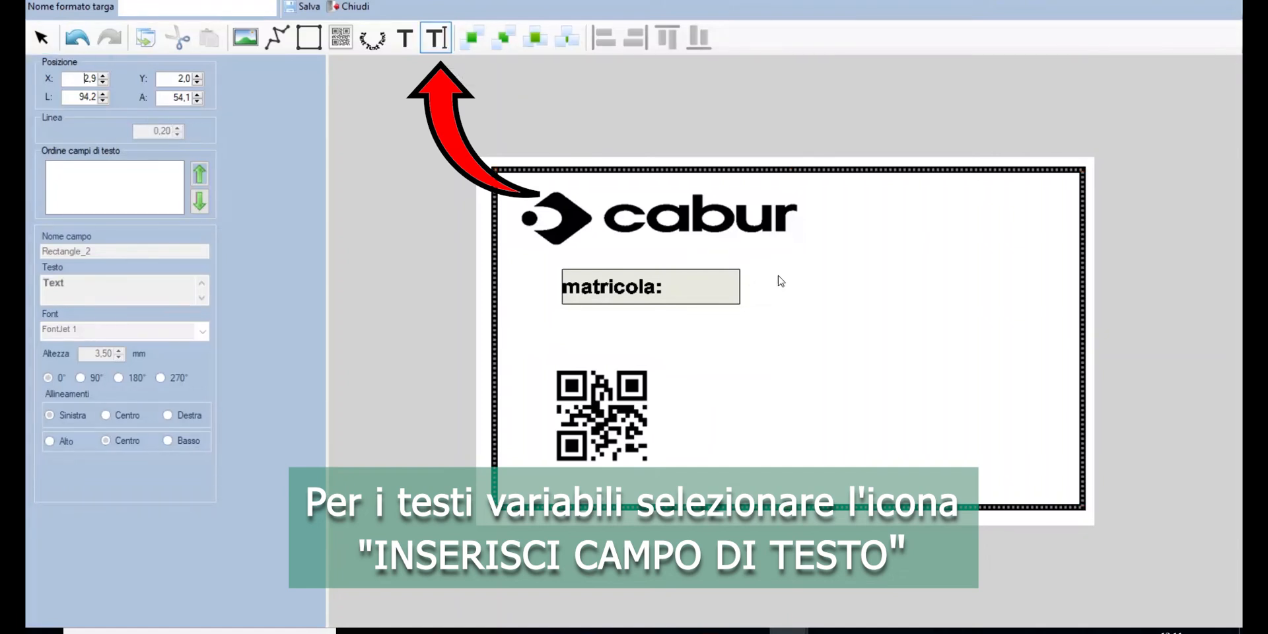
left_click_drag(778, 273, 956, 311)
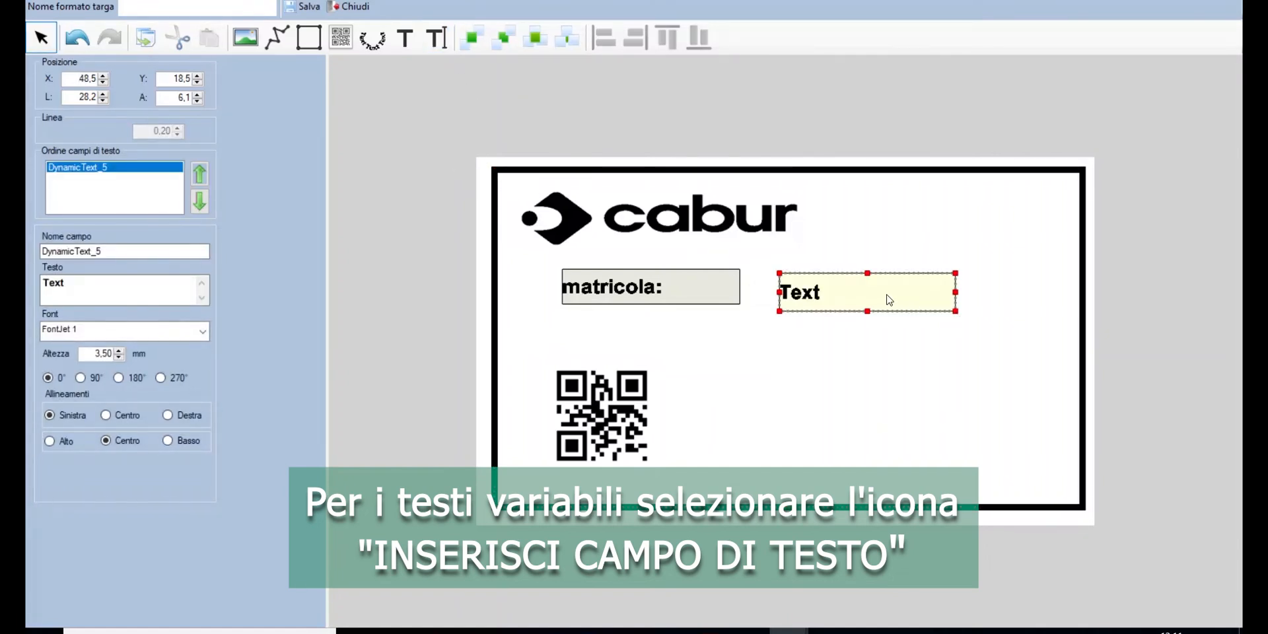
Step: Resize the variable text field to 28,4 wide and 5,6 high, matching the "matricola:" label
left_click(713, 287)
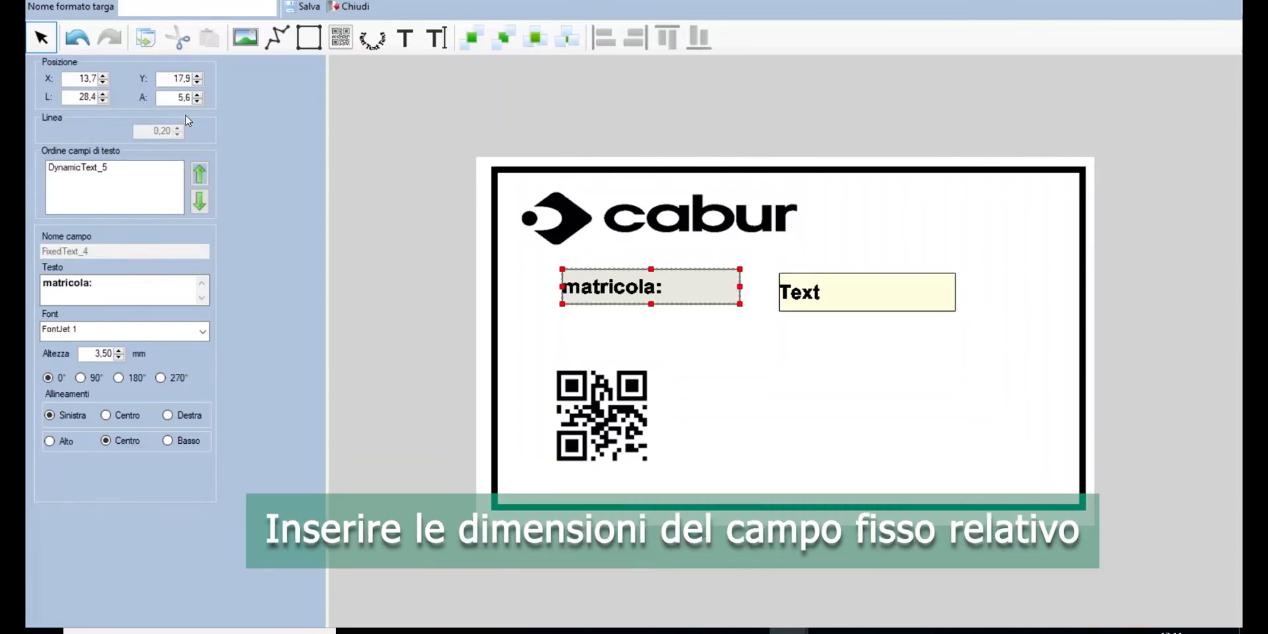
left_click(813, 312)
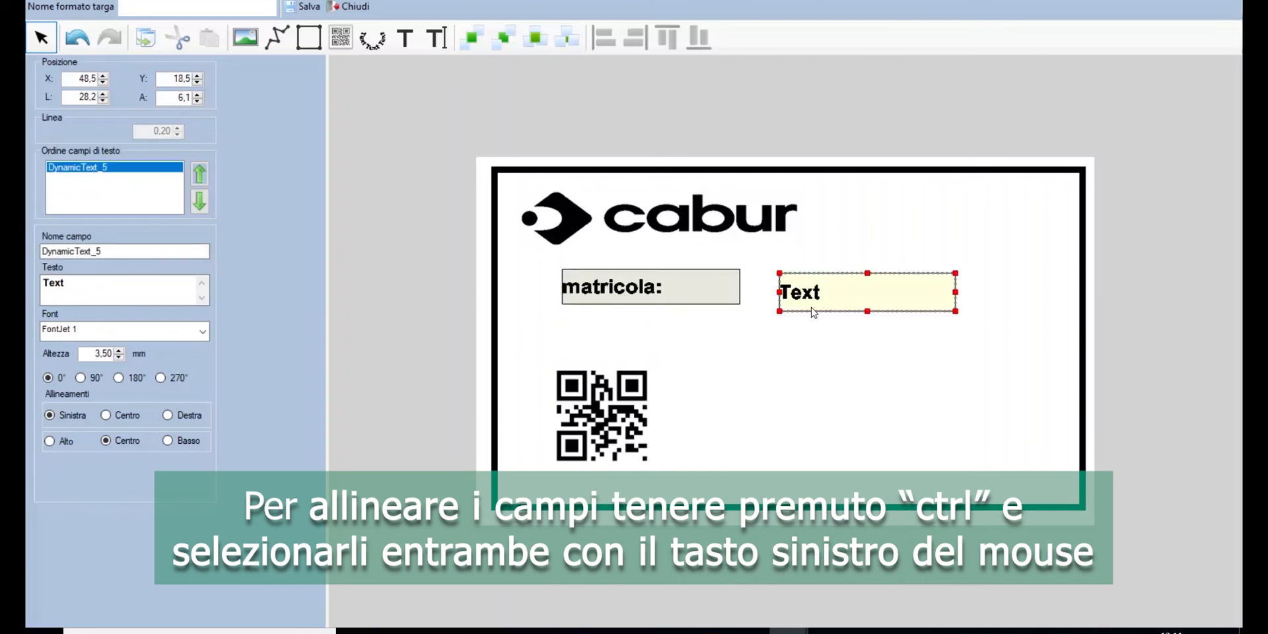
left_click(102, 94)
left_click(102, 95)
left_click(102, 95)
left_click(101, 100)
left_click_drag(174, 96, 196, 97)
type("5,6")
key("Return")
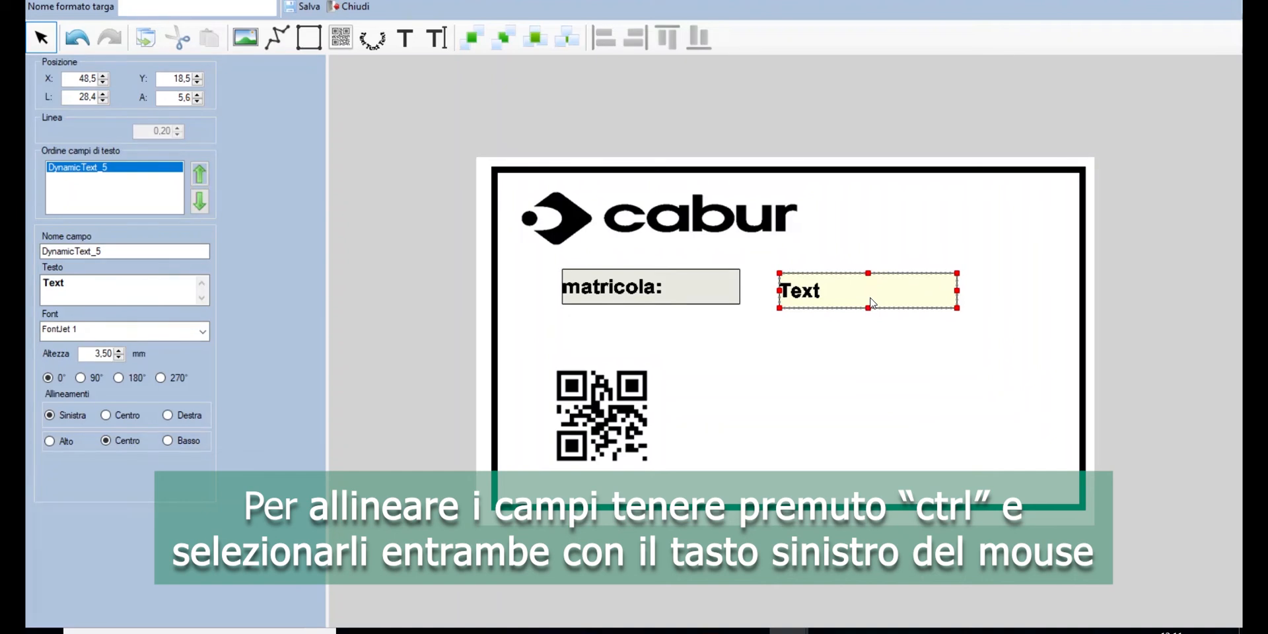
Step: Shift the variable text field slightly down, and align the top edges of it and the "matricola:" label
left_click_drag(870, 303, 873, 328)
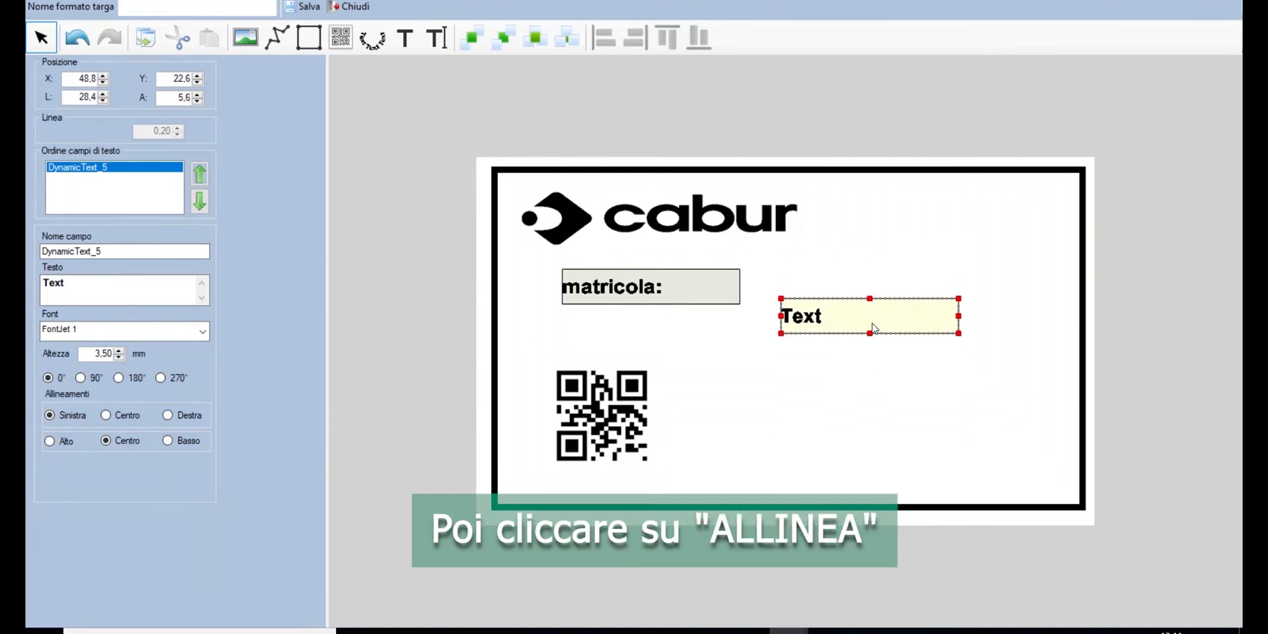
left_click(704, 296, "ctrl")
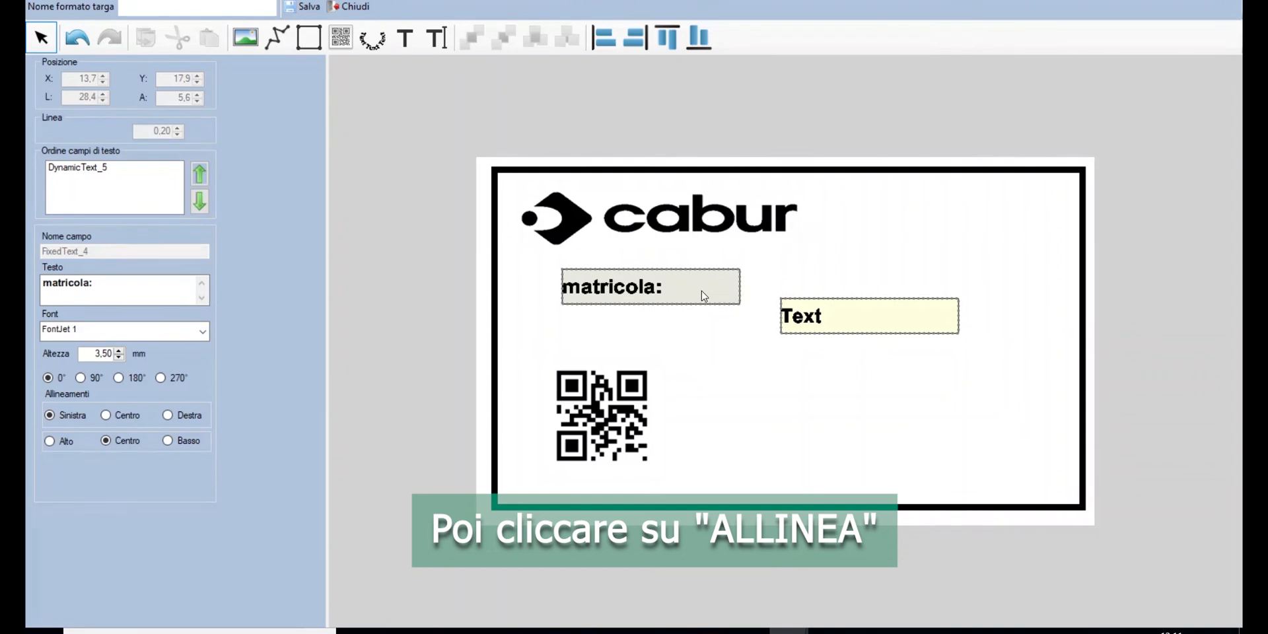
left_click(671, 41)
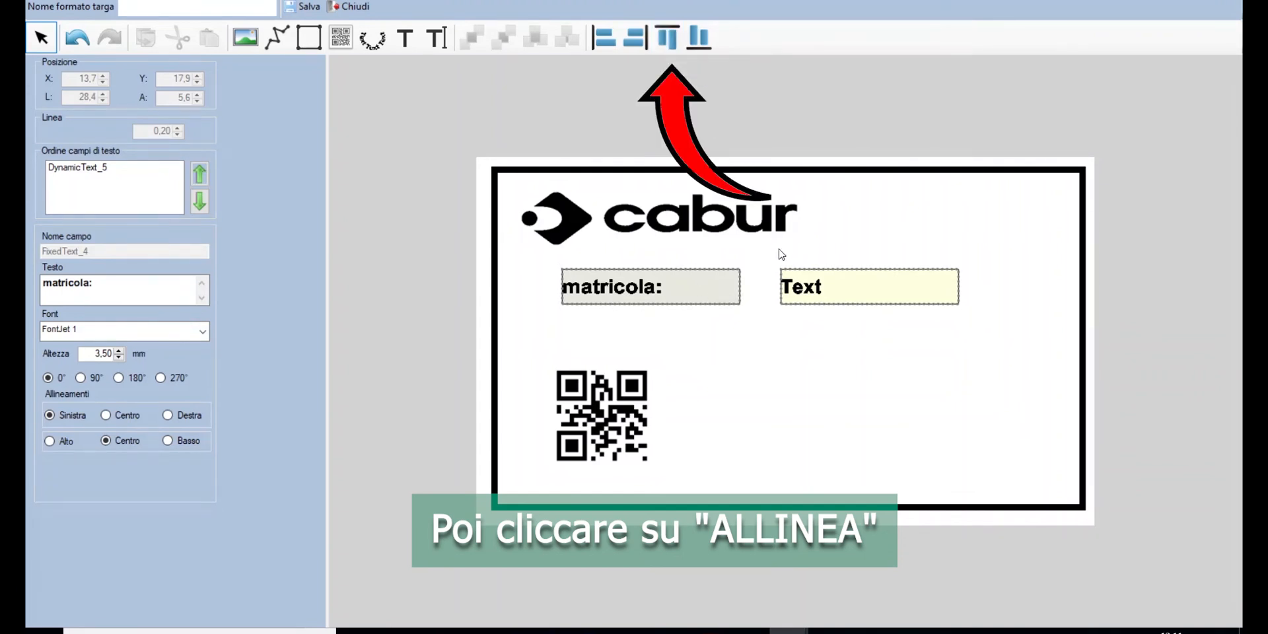
left_click(817, 337)
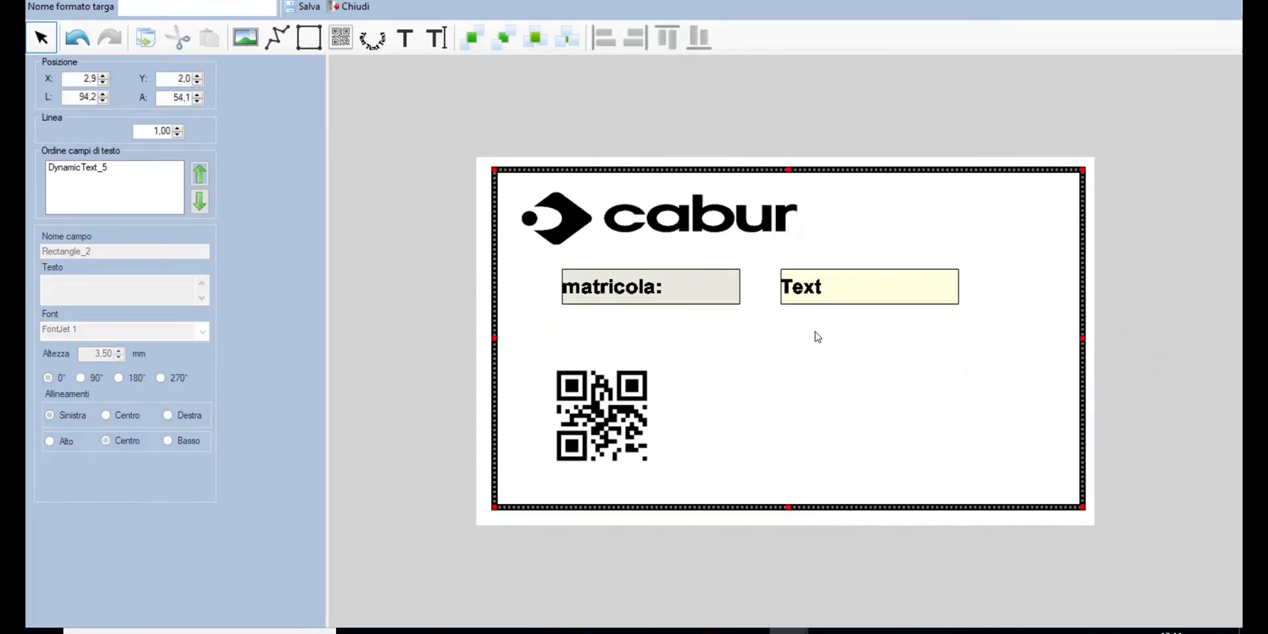
Step: Try centre and right horizontal alignment on the variable text field, returning it to left alignment
left_click(834, 292)
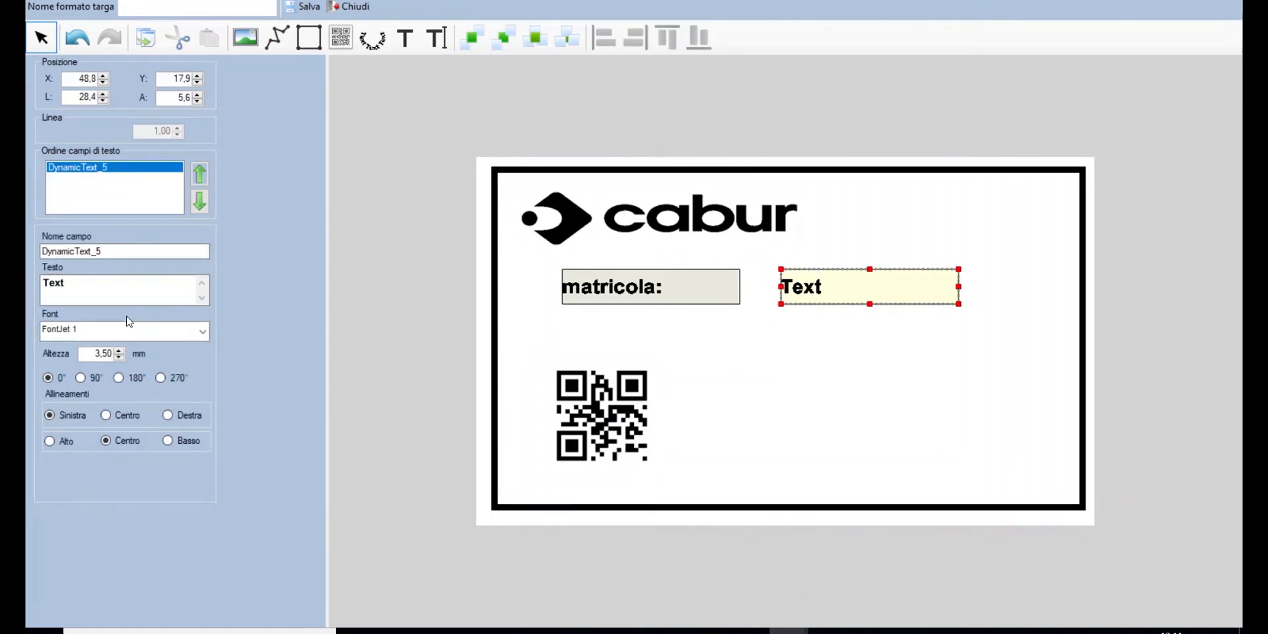
left_click(107, 416)
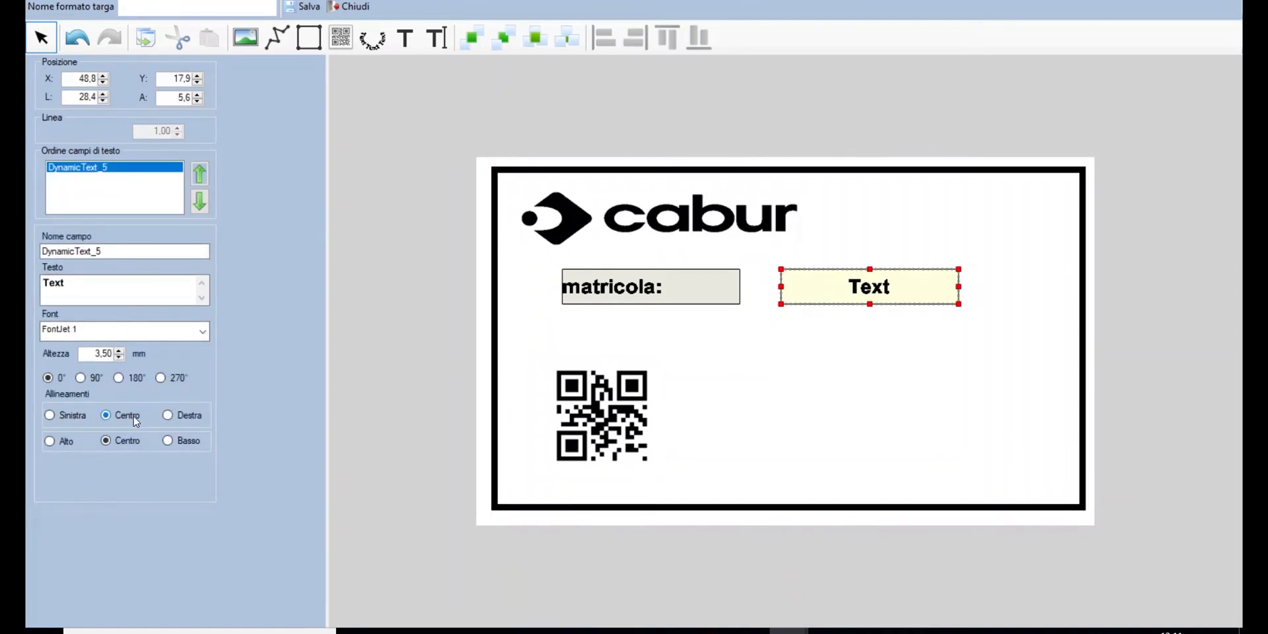
left_click(168, 415)
left_click(73, 417)
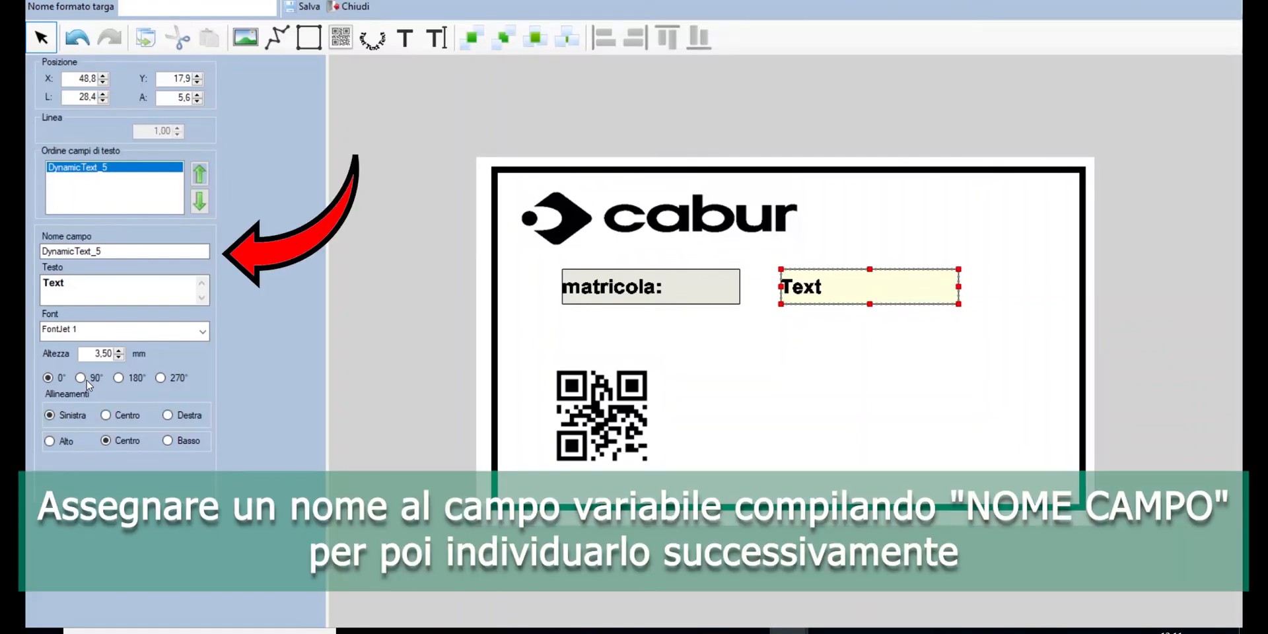
Step: Change the variable text field's name to "matricola"
left_click(123, 251)
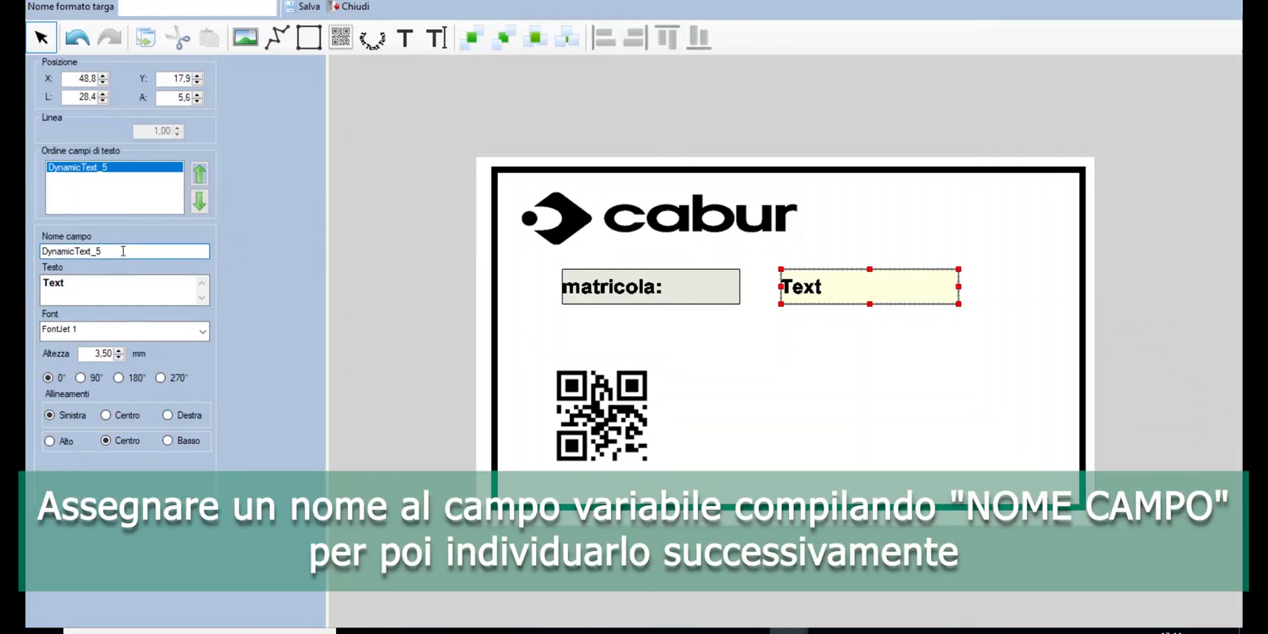
key("BackSpace")
key("BackSpace")
key("BackSpace")
key("BackSpace")
key("BackSpace")
key("BackSpace")
key("BackSpace")
key("BackSpace")
key("BackSpace")
key("BackSpace")
type("matricola")
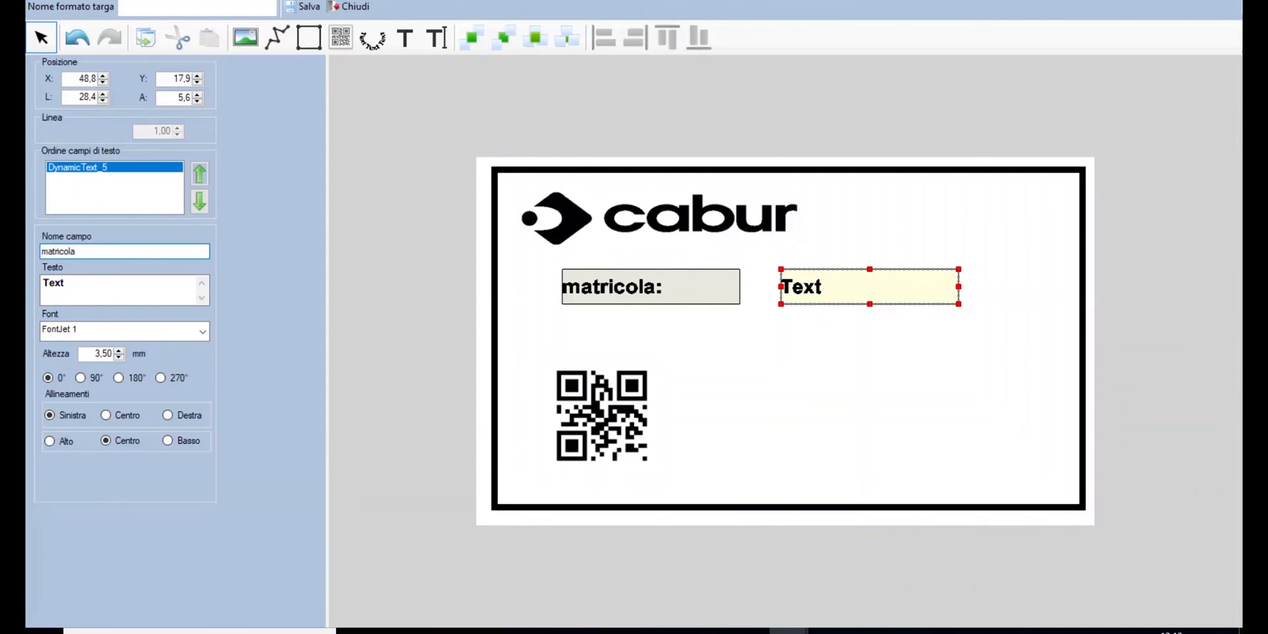
left_click(797, 385)
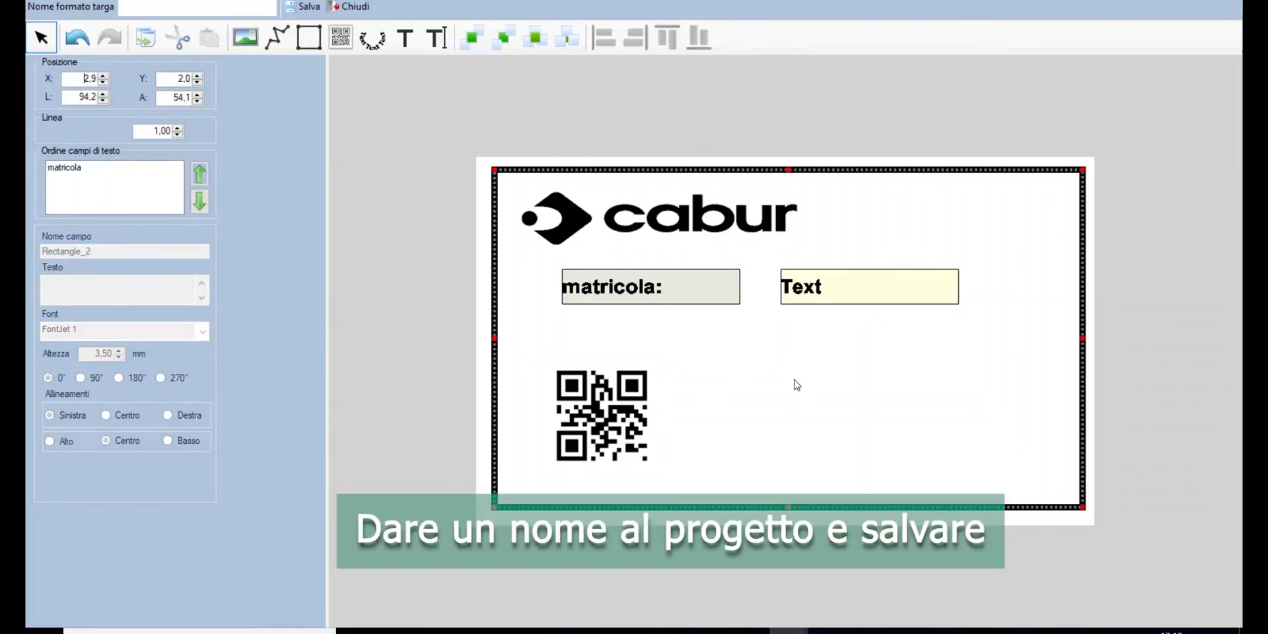
Step: Name the plate format "esempio" and save it
left_click(205, 6)
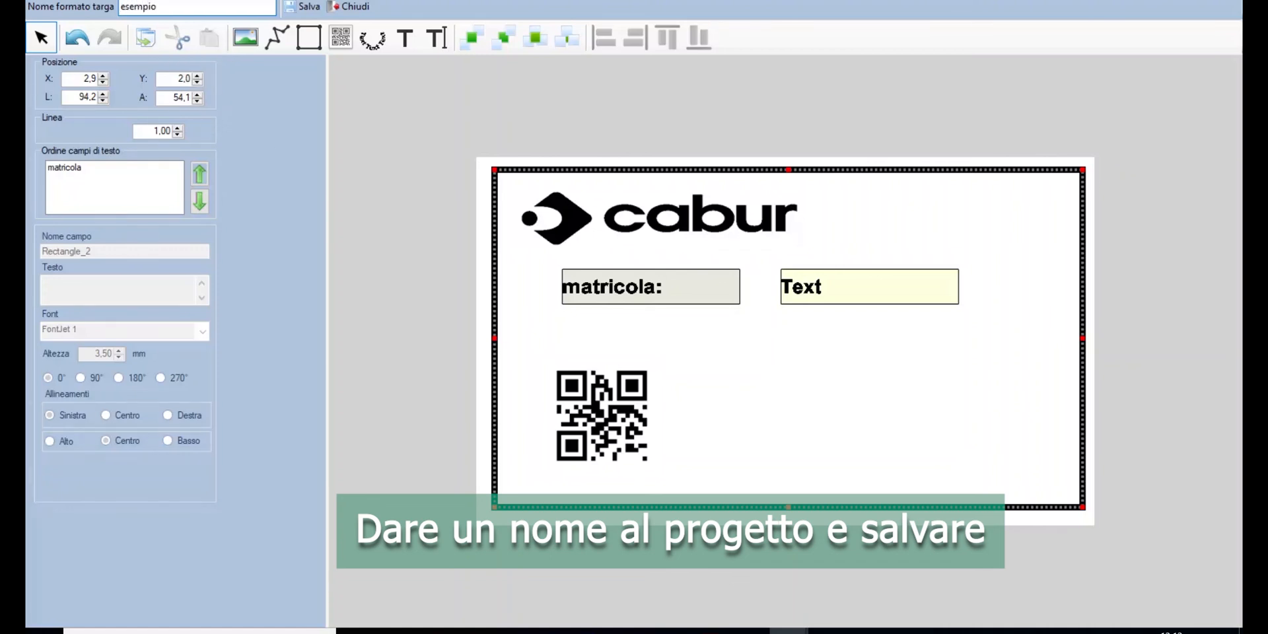
left_click(308, 8)
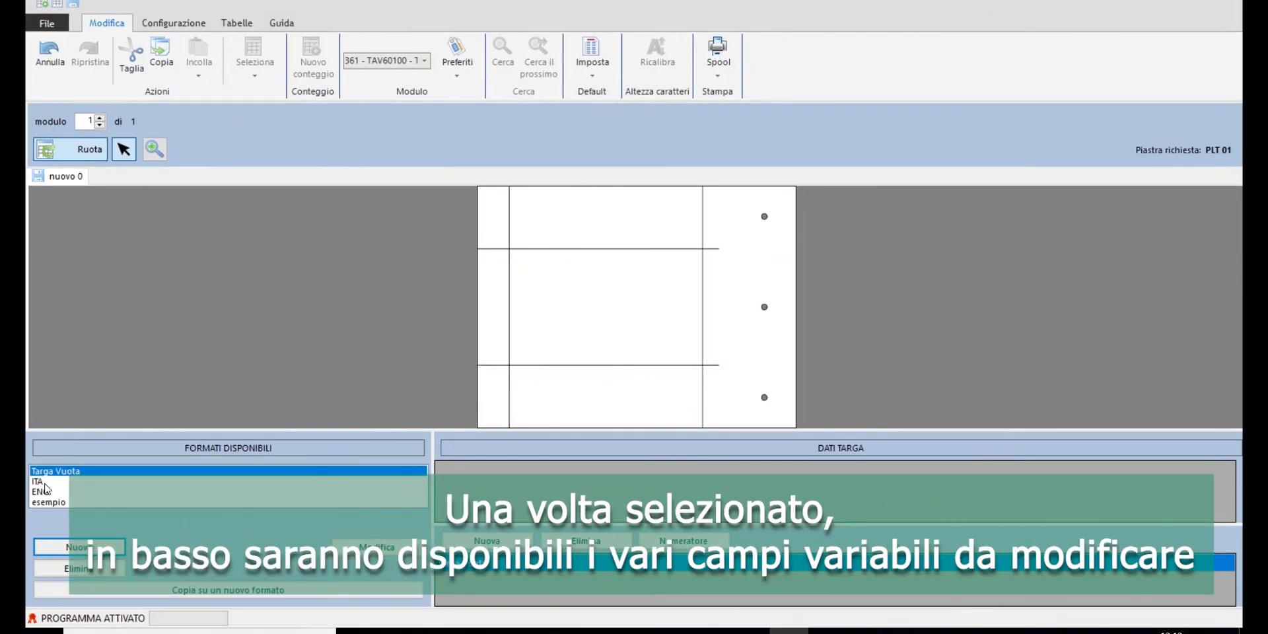
Step: Preview the ITA and ENG plate formats, and apply the "esempio" format to the plate
left_click(41, 482)
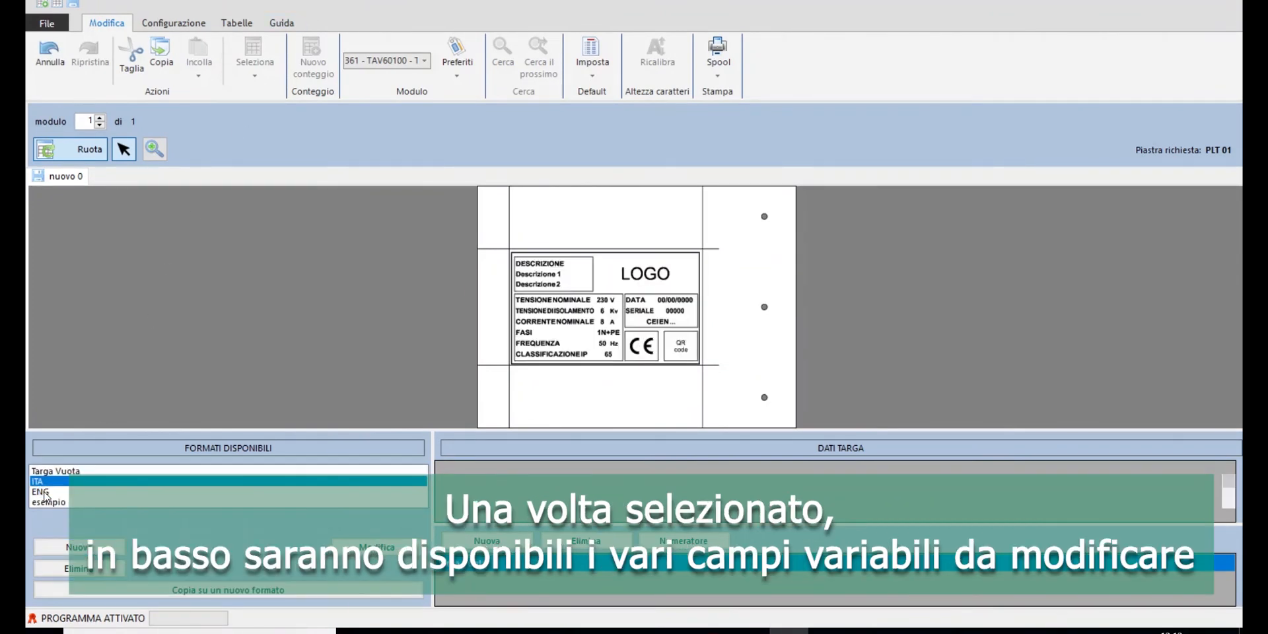
left_click(43, 492)
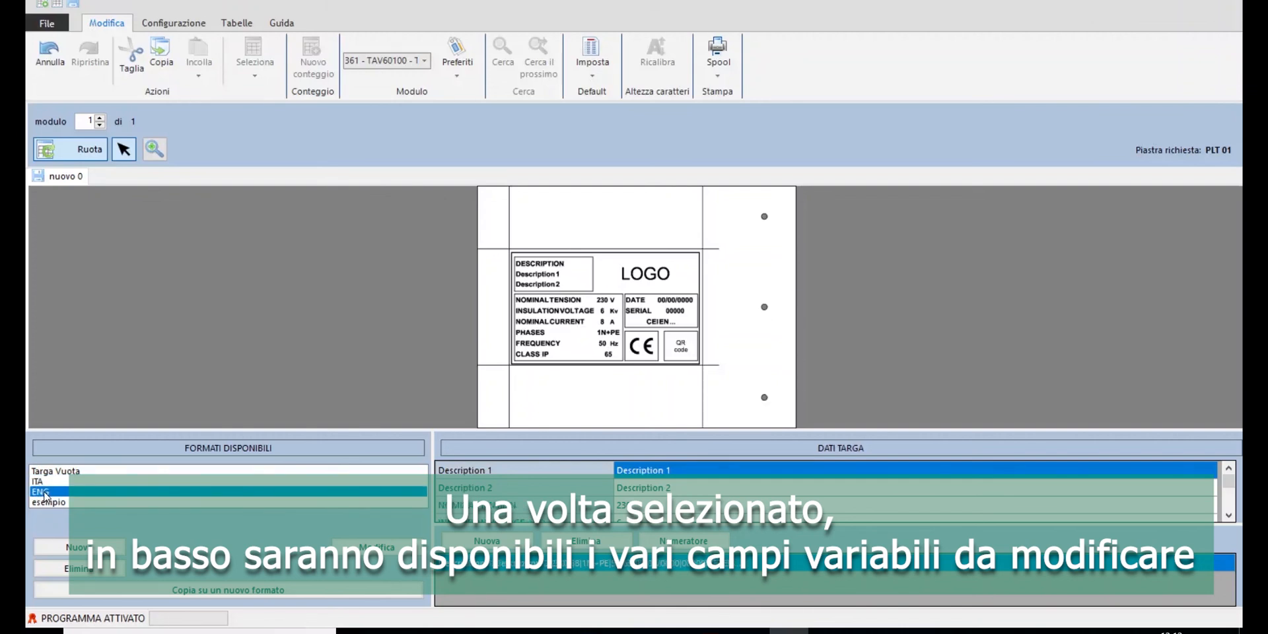
left_click(46, 503)
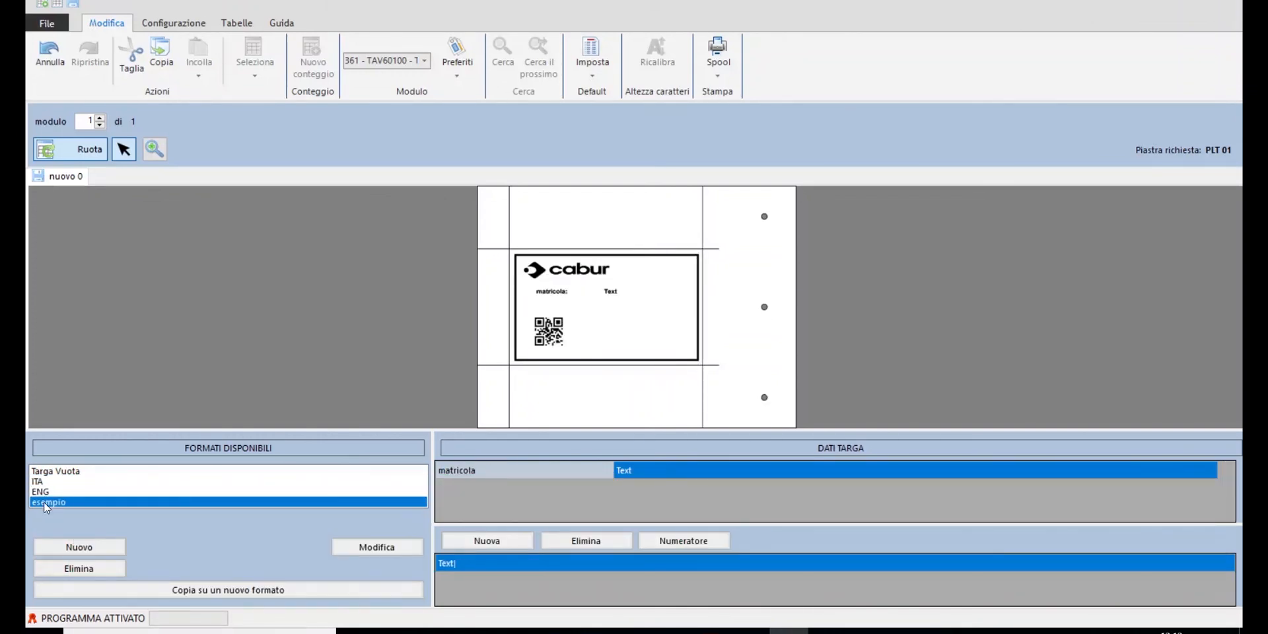
left_click(656, 473)
type("12345678")
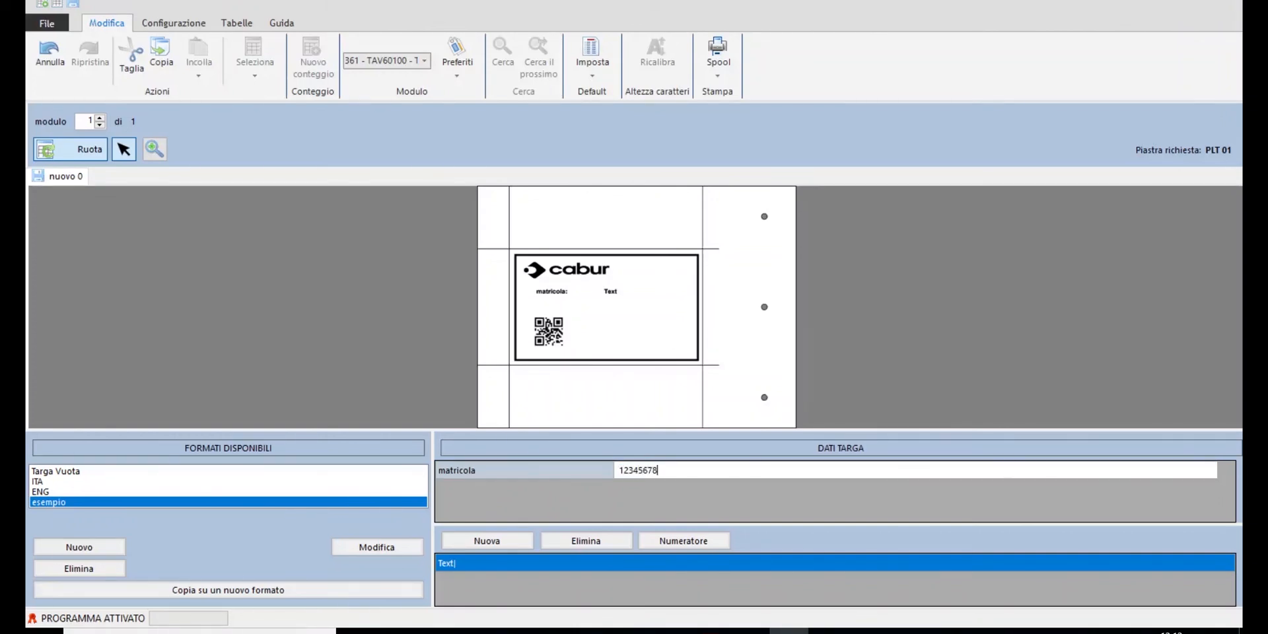
type("90")
key("Return")
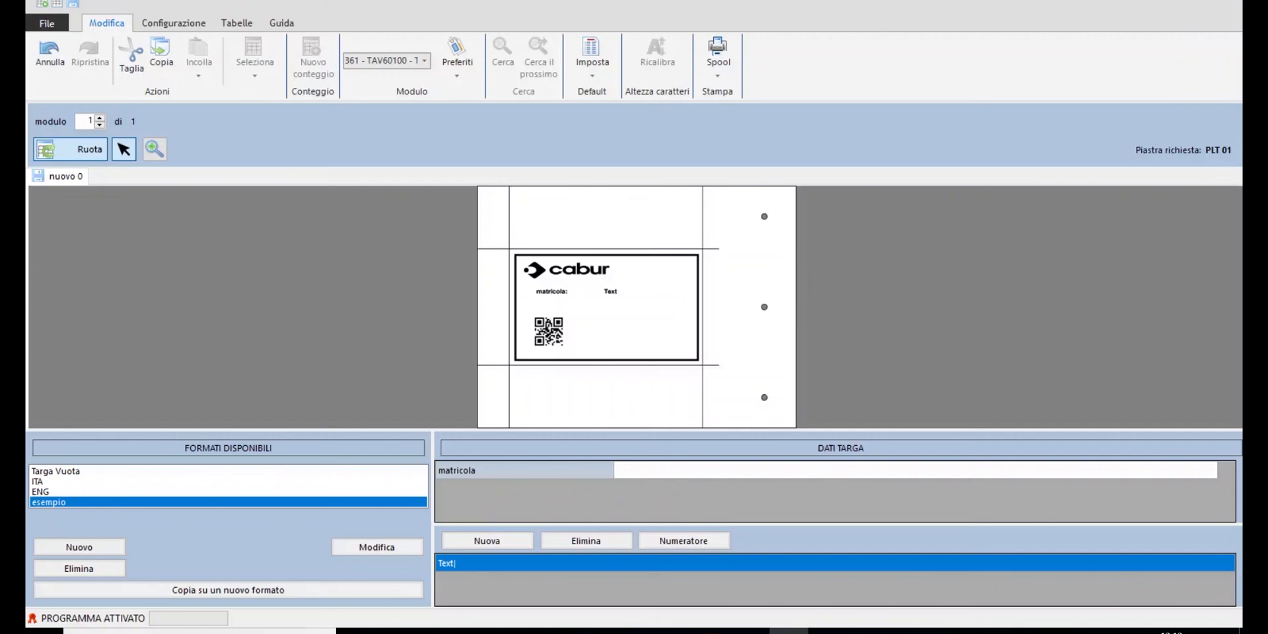